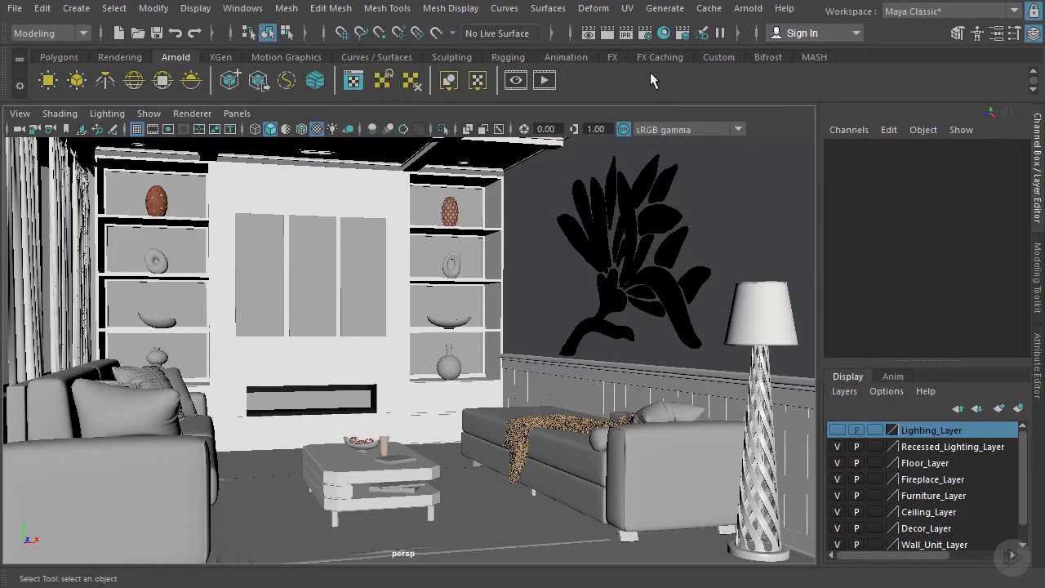
Add an Arnold aiStandardSurface shader to a cleared Hypershade graph and name it aiFire.
click(663, 32)
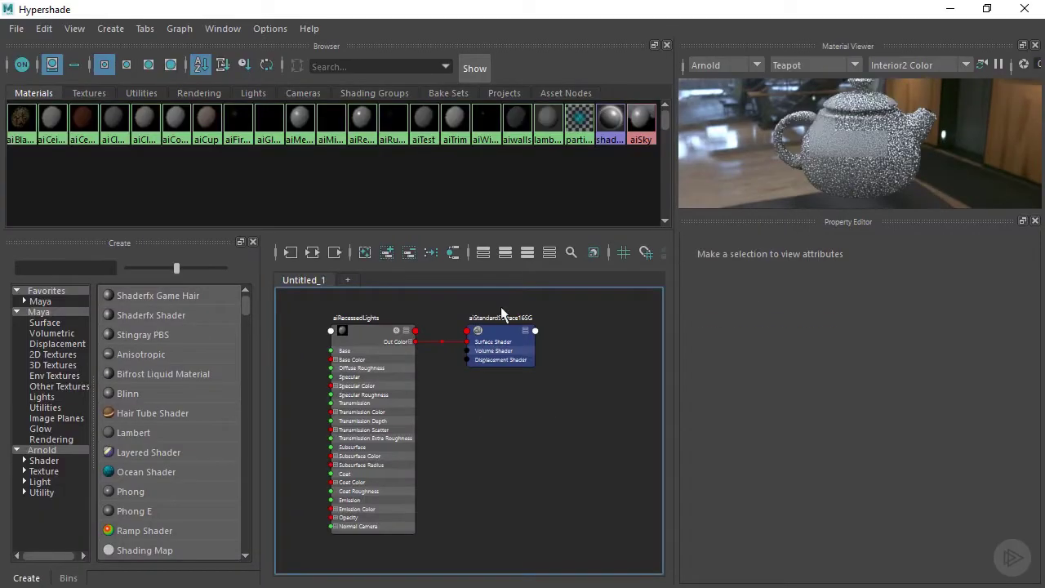
click(365, 251)
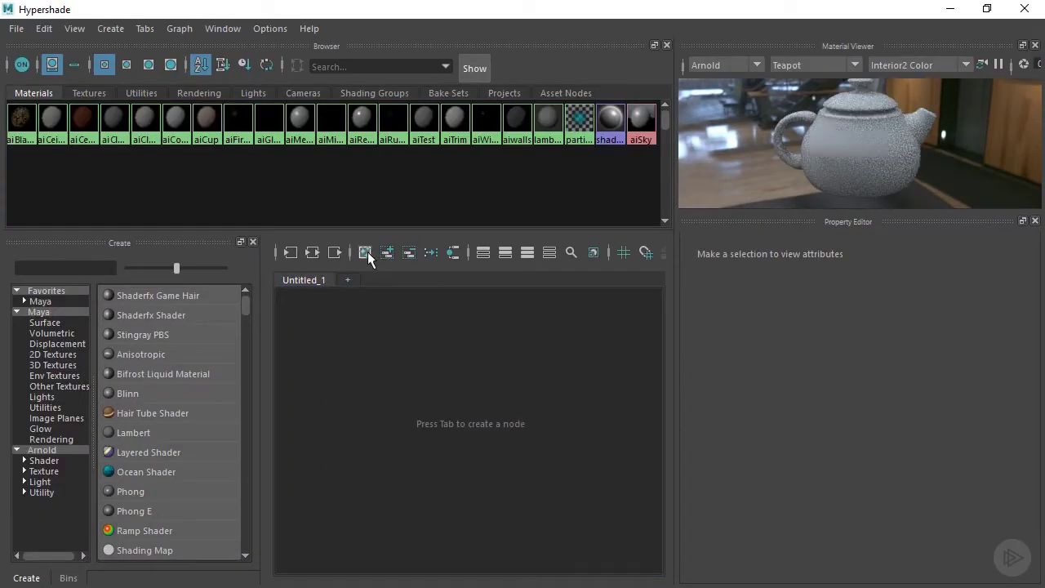
click(25, 460)
click(51, 471)
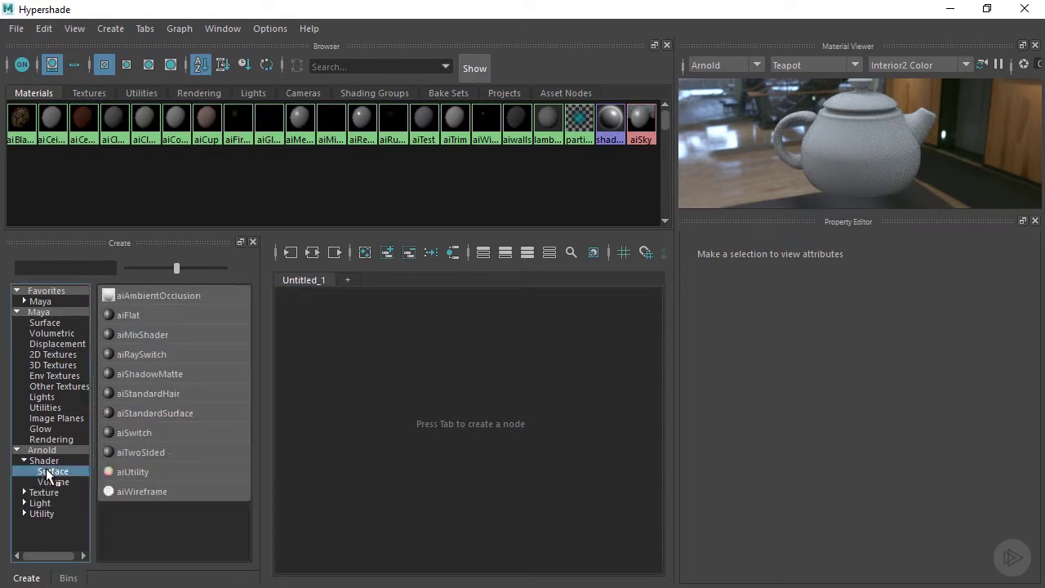
drag(182, 422, 463, 390)
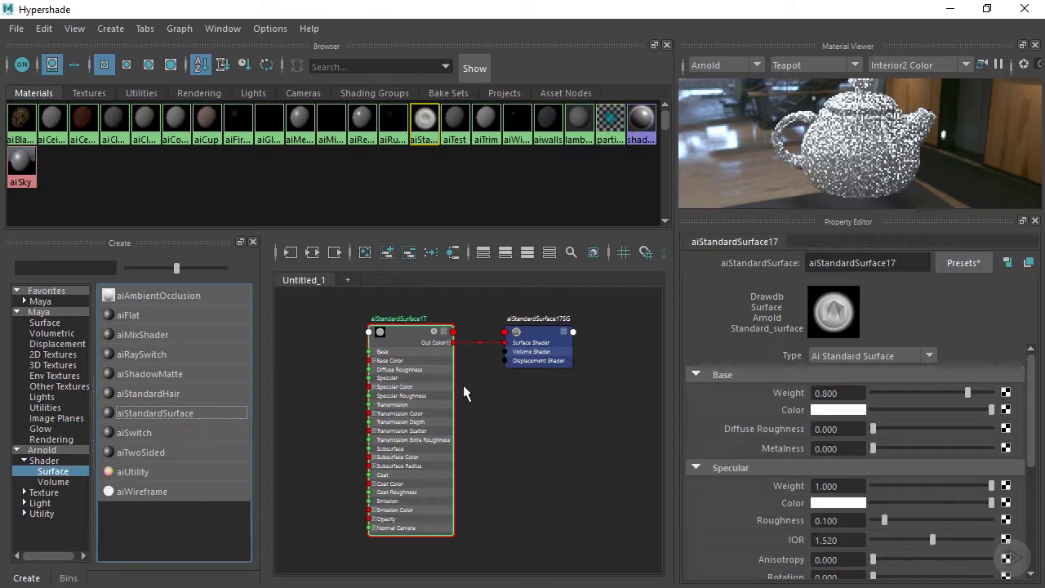
double_click(908, 261)
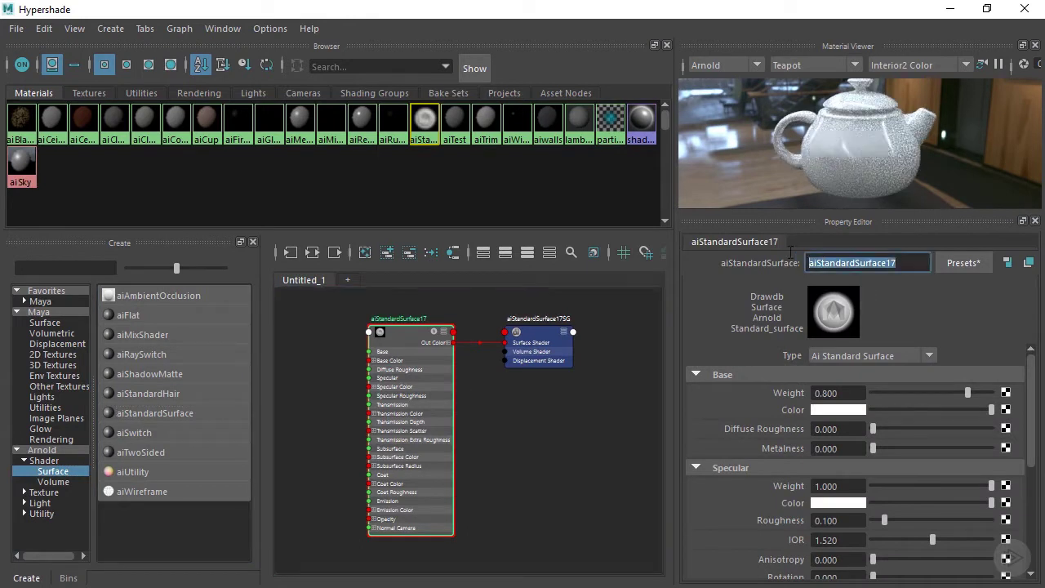
text(aiFire)
key(Return)
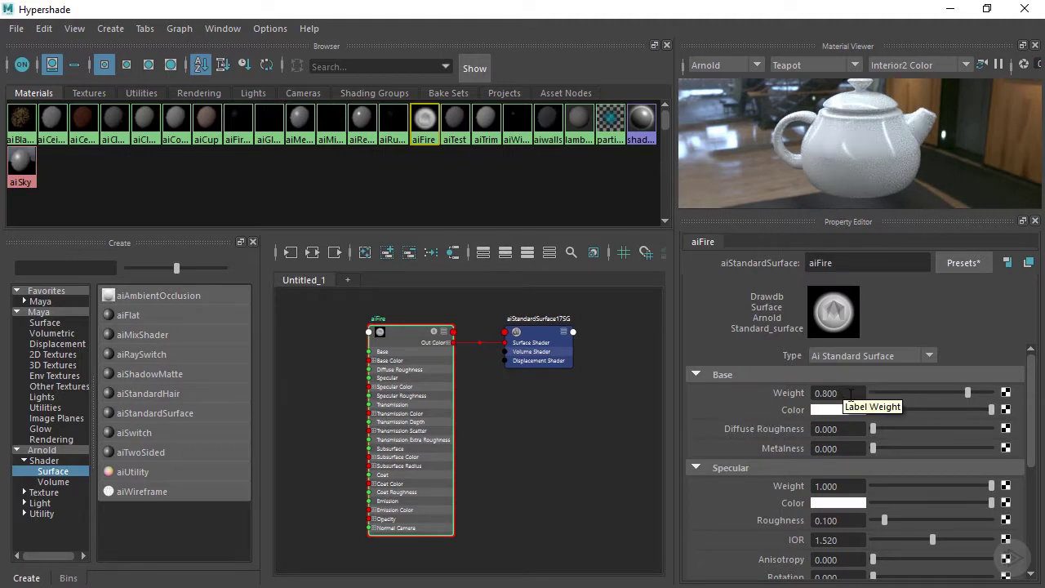
Set aiFire's Base Weight to 1.
drag(849, 394, 808, 394)
text(1)
key(Return)
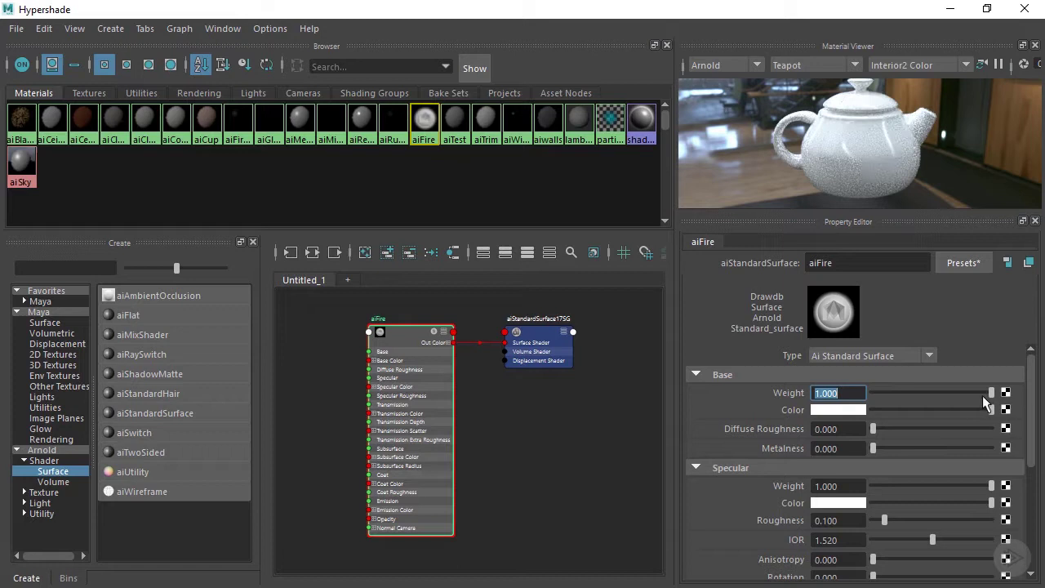
Map a File texture loading sourceimages/Fireplace/Flames_Base.tif into aiFire's Base Color.
click(1005, 411)
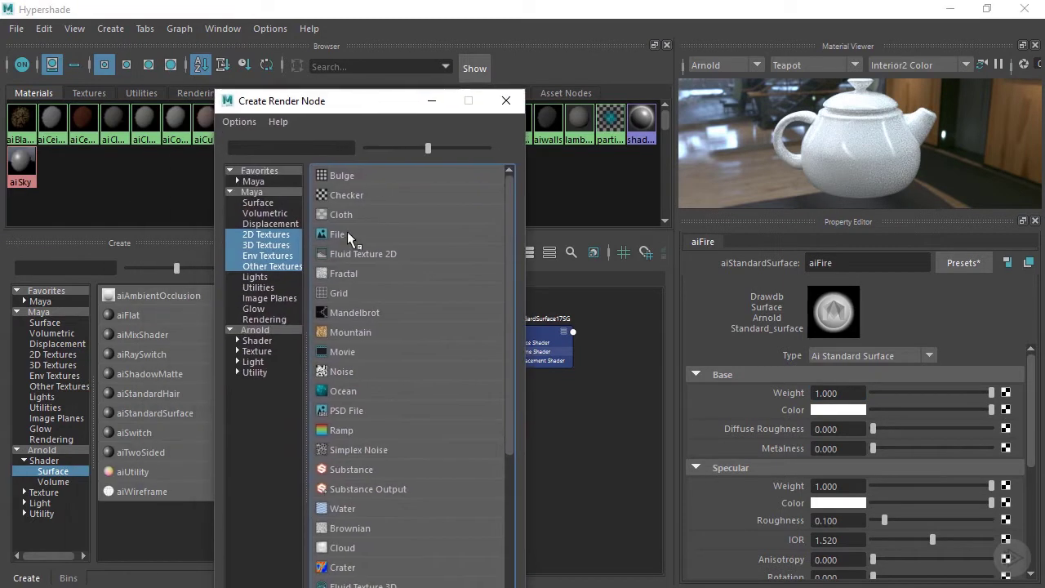
click(346, 235)
click(1014, 376)
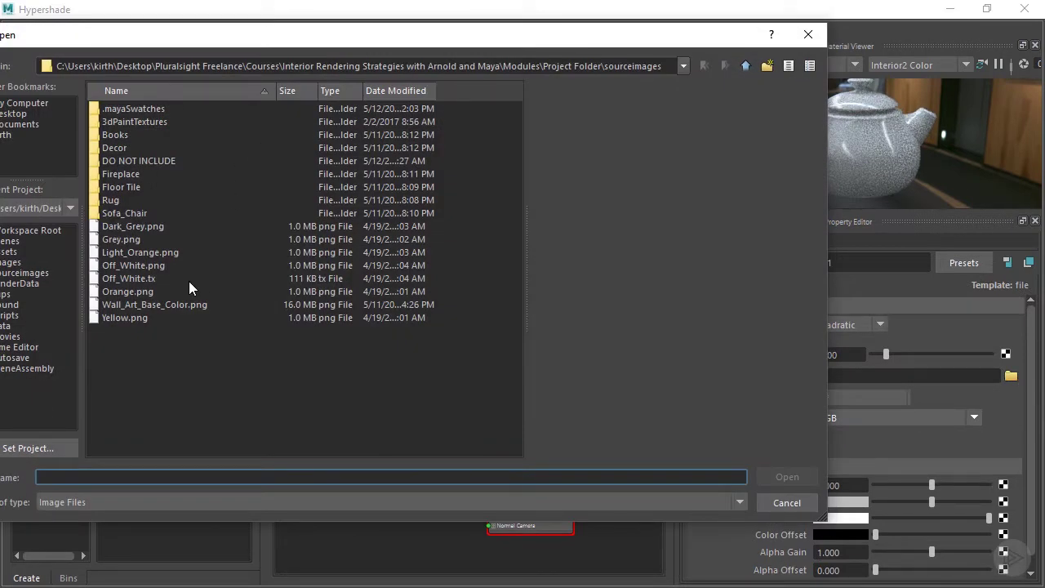
double_click(122, 174)
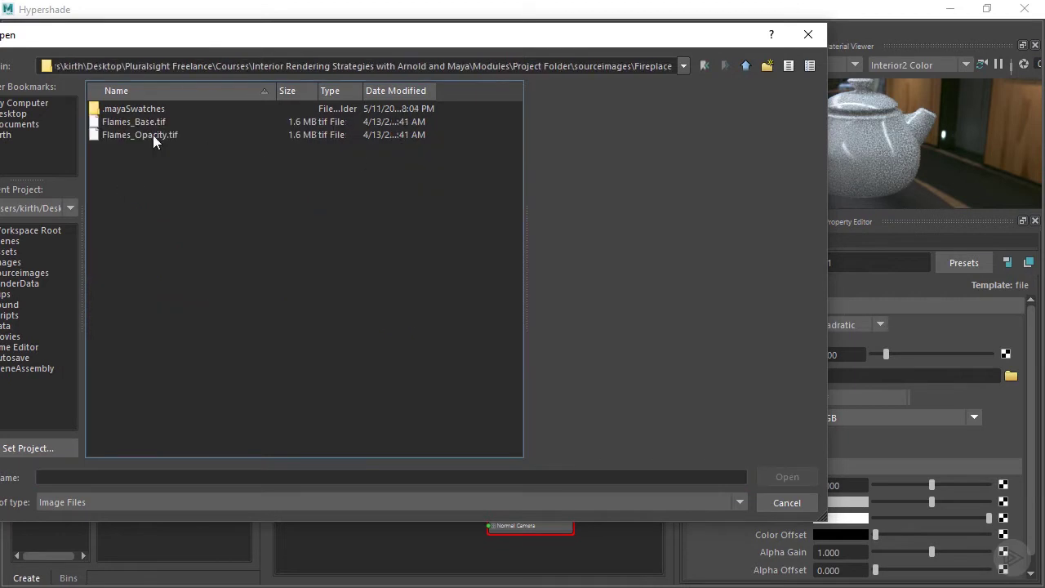
click(122, 122)
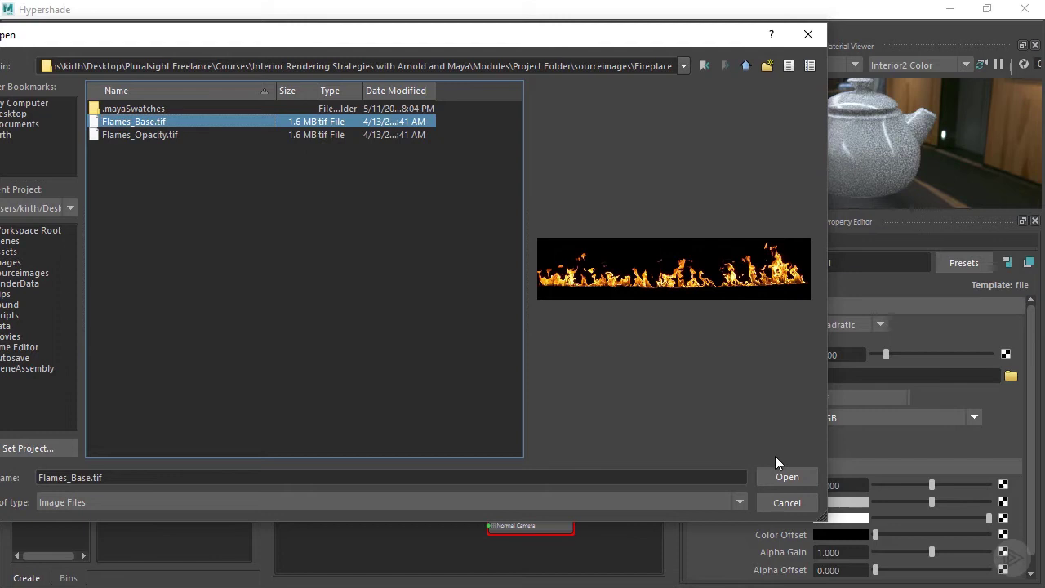
click(788, 476)
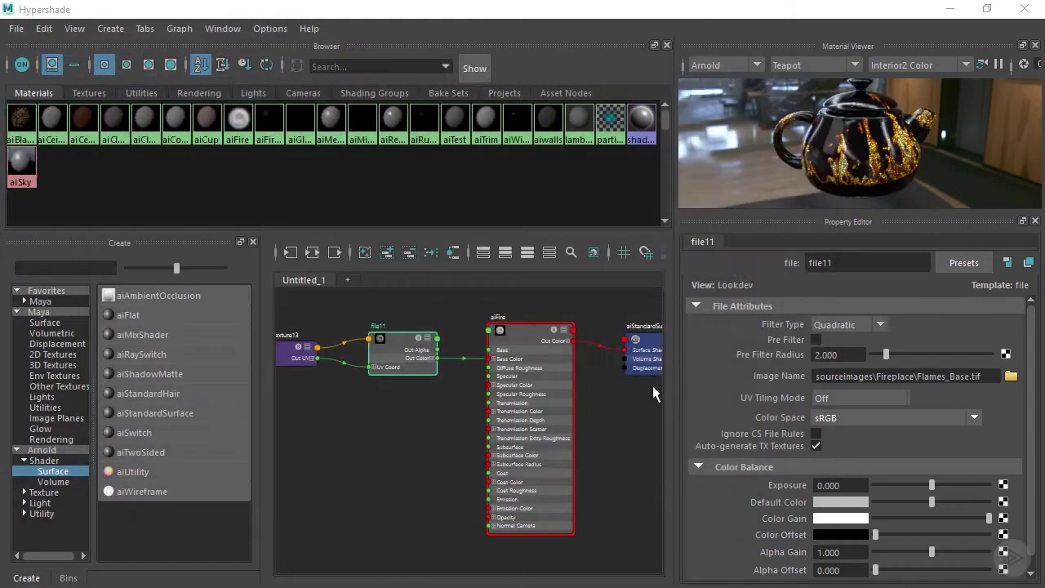
Set aiFire's Specular Weight to 0.
click(581, 349)
scroll(780, 435, down, 2)
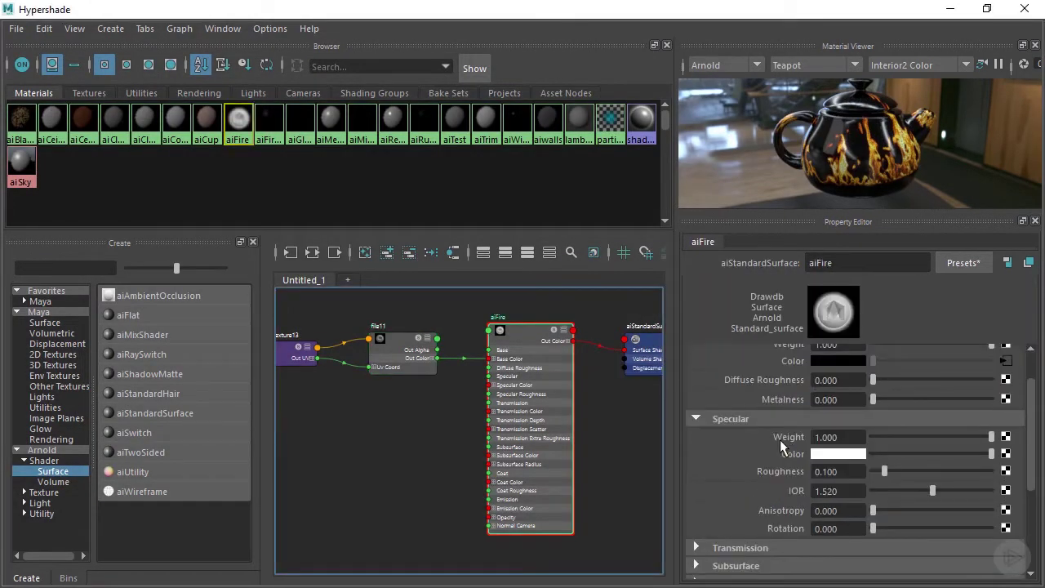
click(845, 438)
text(0)
key(Return)
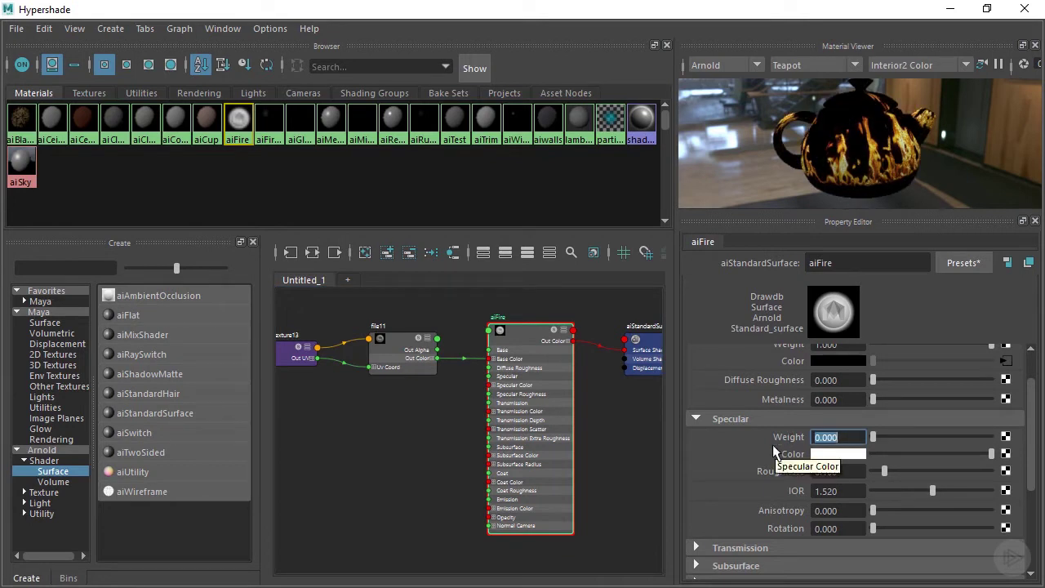
Connect the file11 flame texture to Emission Color and set Emission Weight to 2.
scroll(767, 468, down, 3)
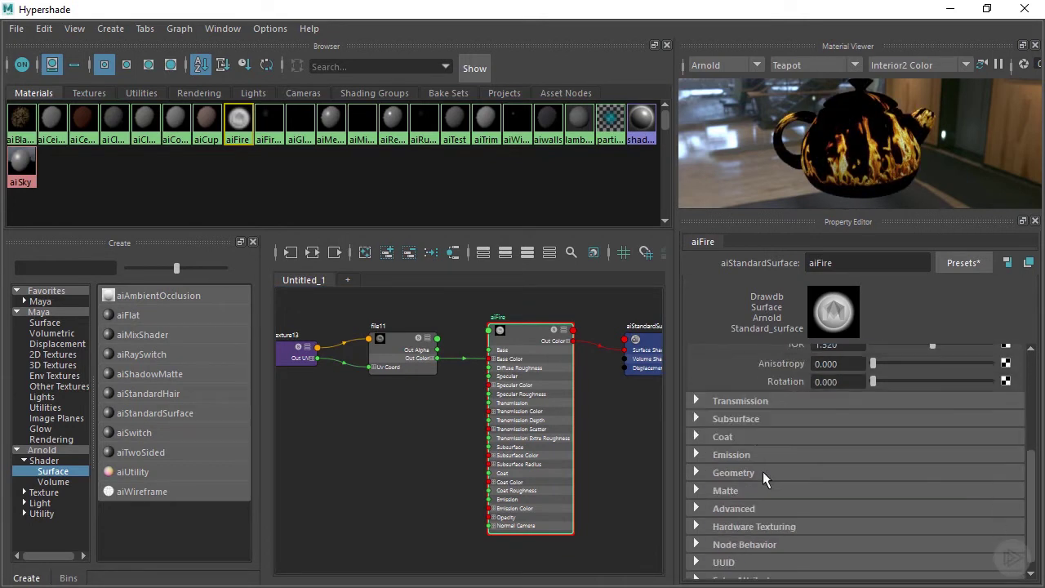
click(697, 455)
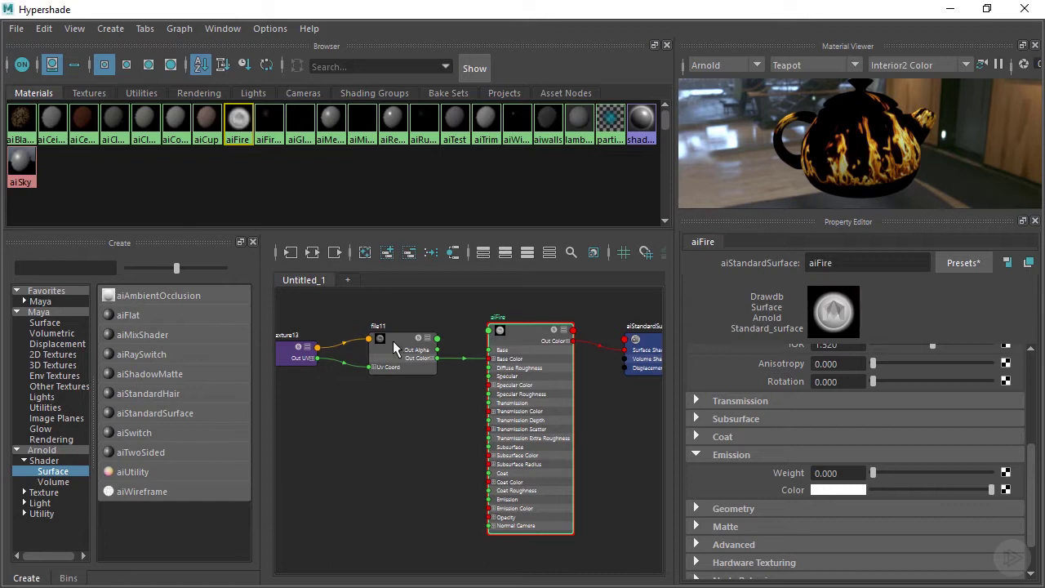
middle_drag(395, 349, 784, 495)
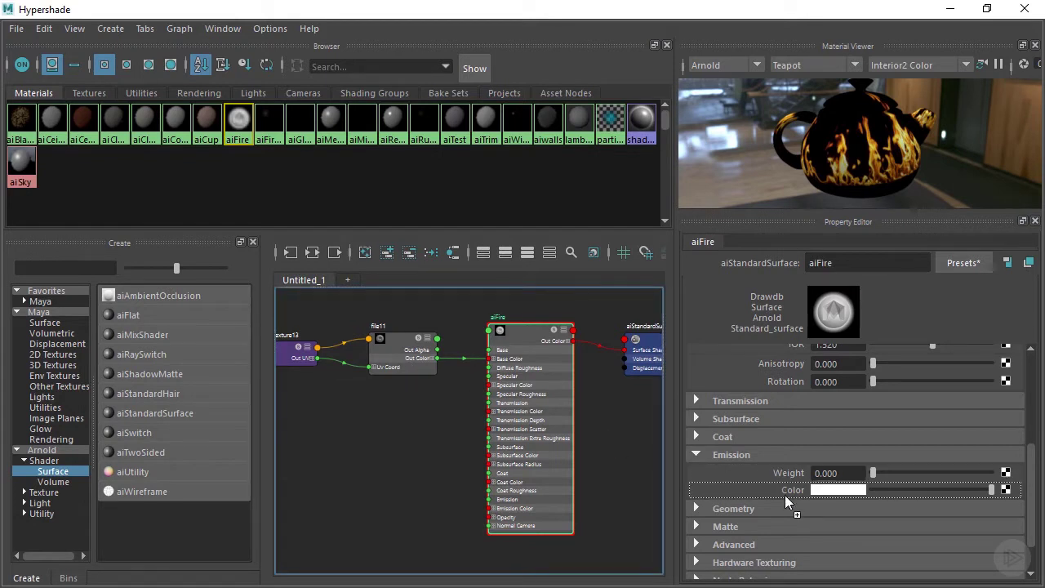
click(781, 473)
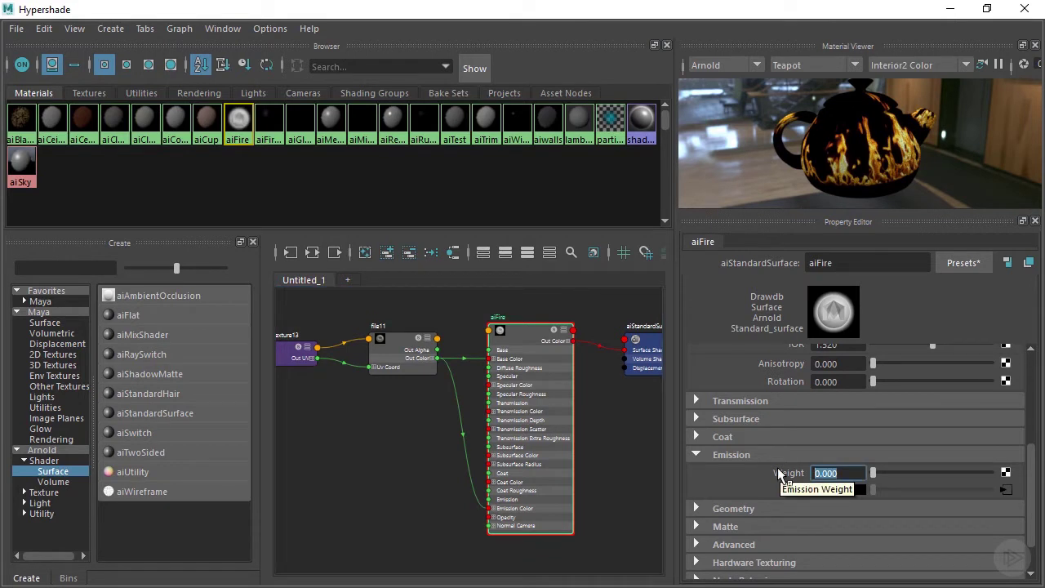
text(2)
key(Return)
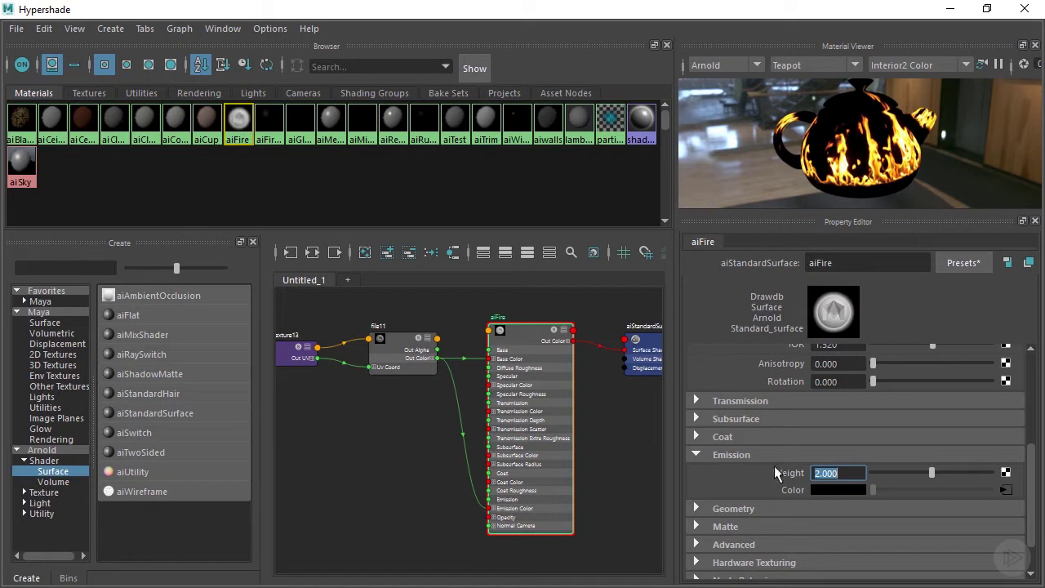
Map a new File texture loading Fireplace/Flames_Opacity.tif into aiFire's Geometry Opacity.
click(696, 508)
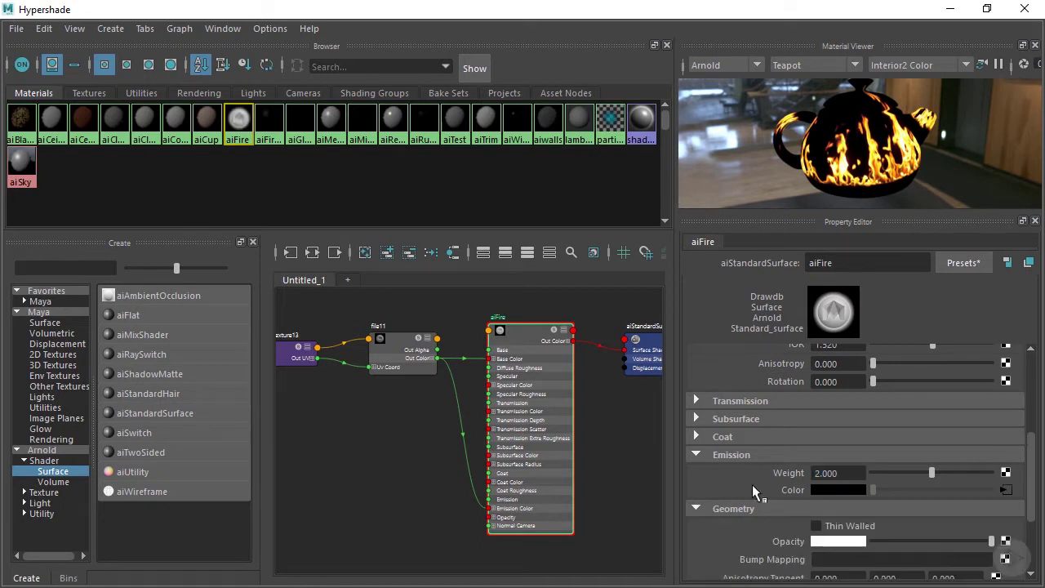
scroll(762, 441, down, 2)
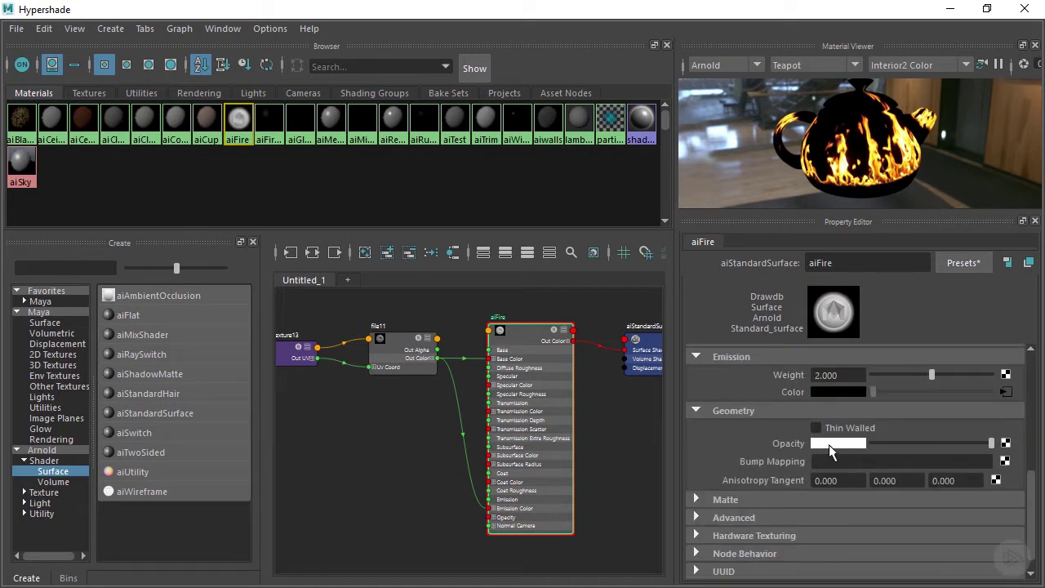
click(1005, 442)
drag(275, 190, 446, 115)
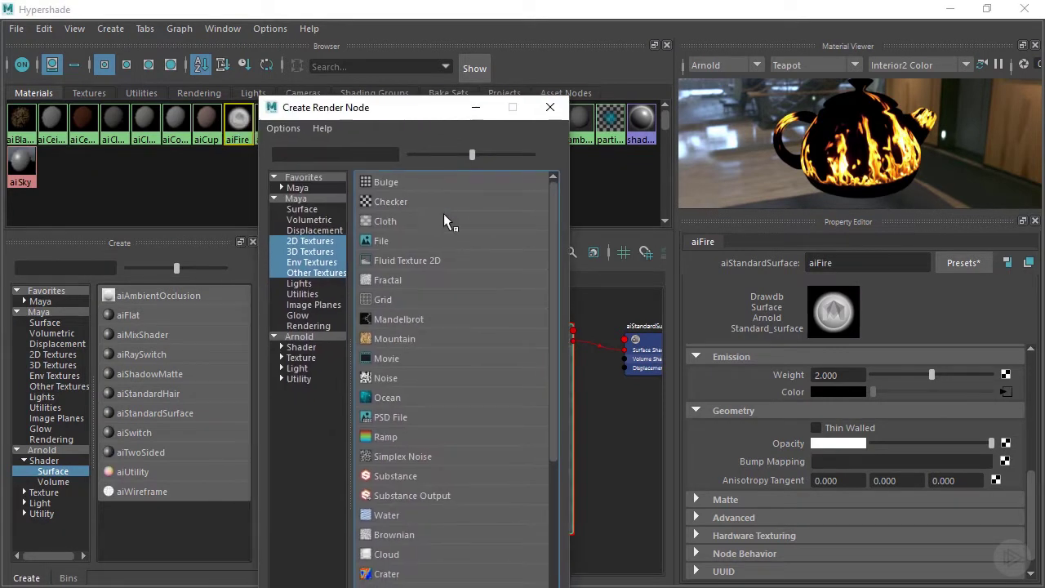
click(408, 238)
click(1010, 375)
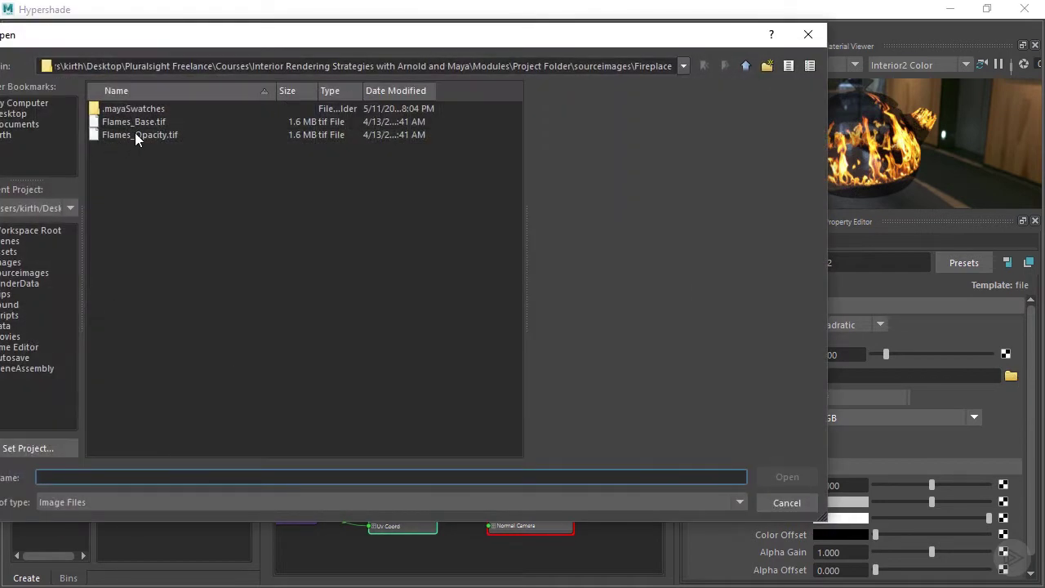
click(149, 135)
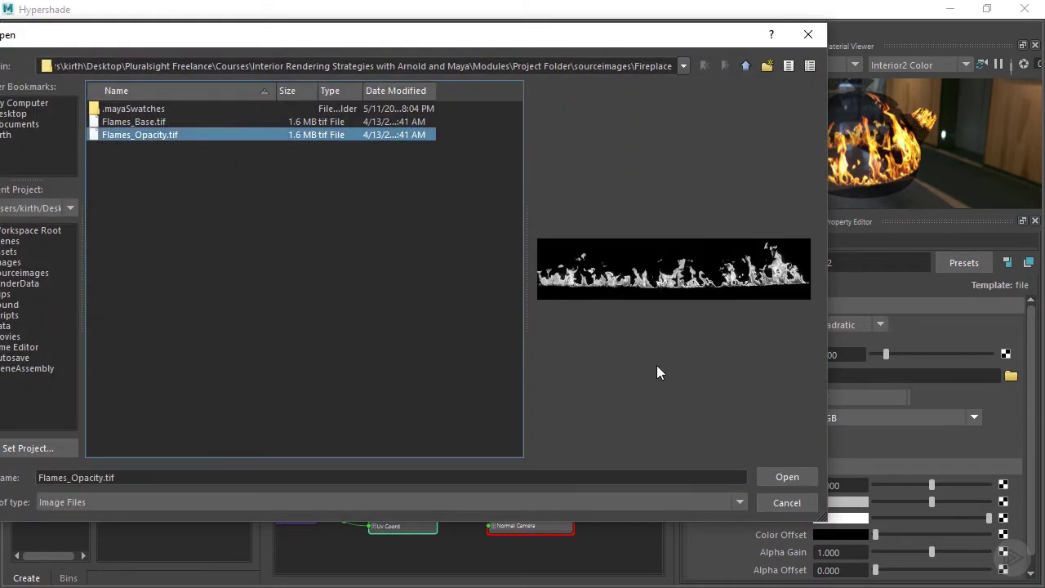
click(780, 478)
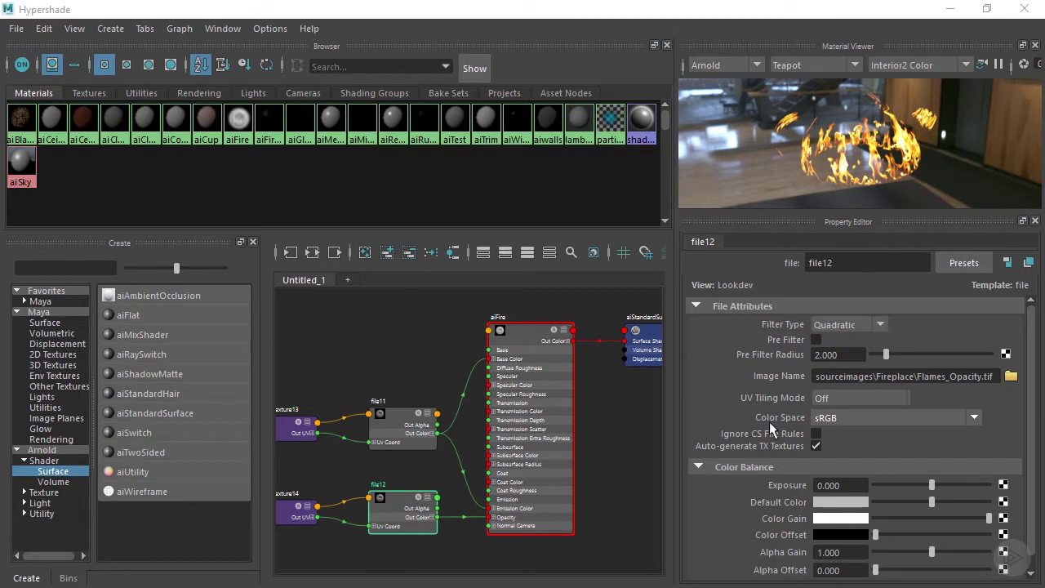
Set the file12 opacity texture's Color Space to Raw.
click(877, 417)
scroll(857, 330, up, 1)
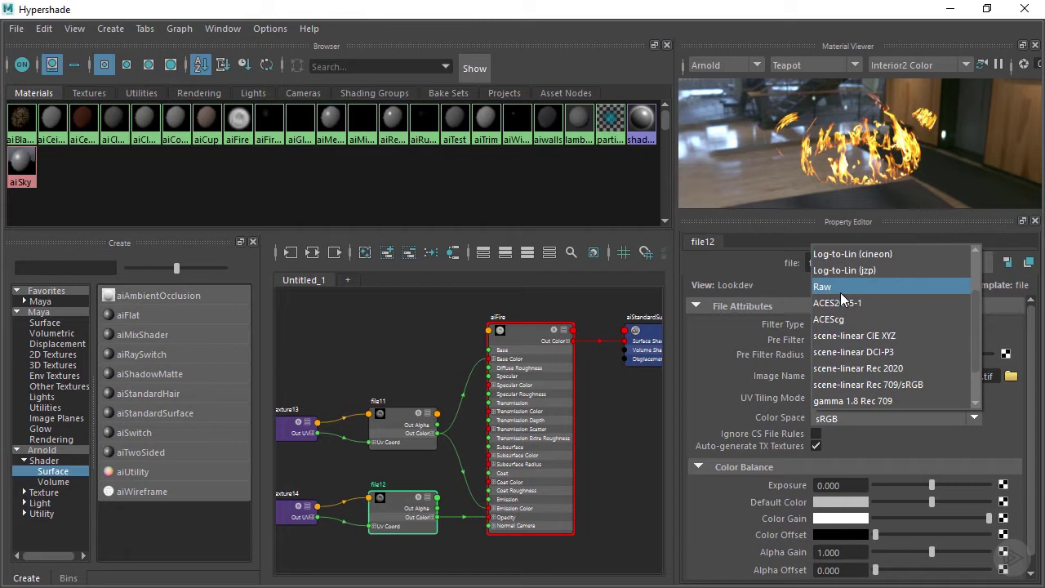
click(840, 287)
scroll(808, 432, down, 1)
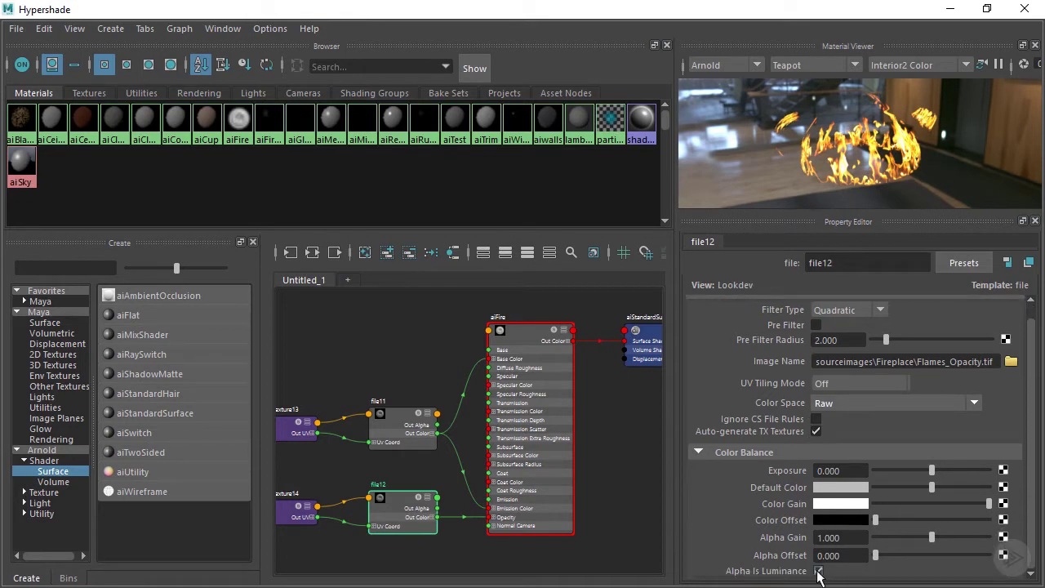
Reselect aiFire and minimize the Hypershade to return to the living room viewport.
click(1007, 262)
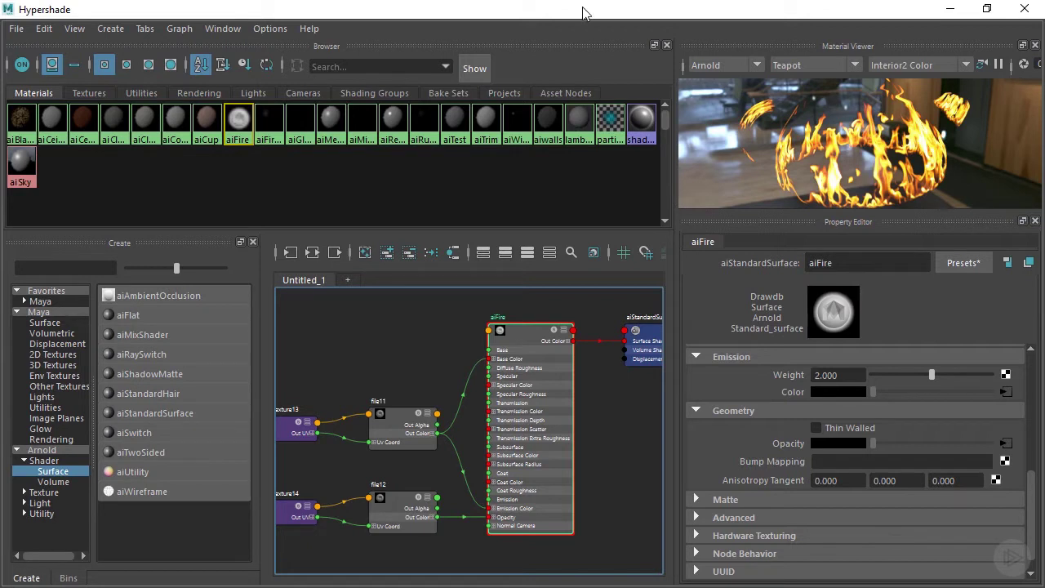
drag(584, 10, 89, 155)
click(89, 152)
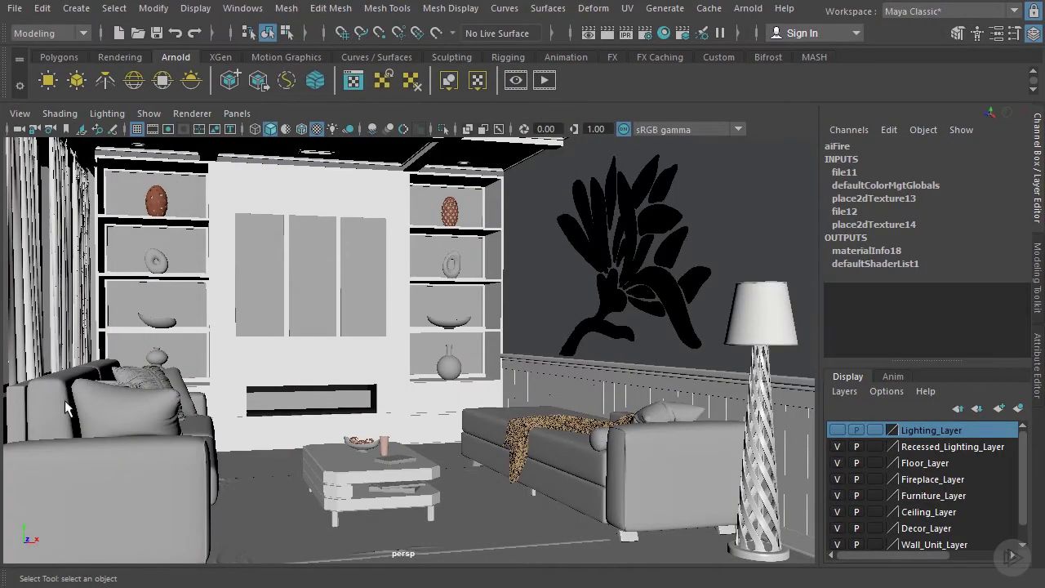
Frame Fireplace_Fire_GEO and assign it the existing aiFire material.
click(273, 395)
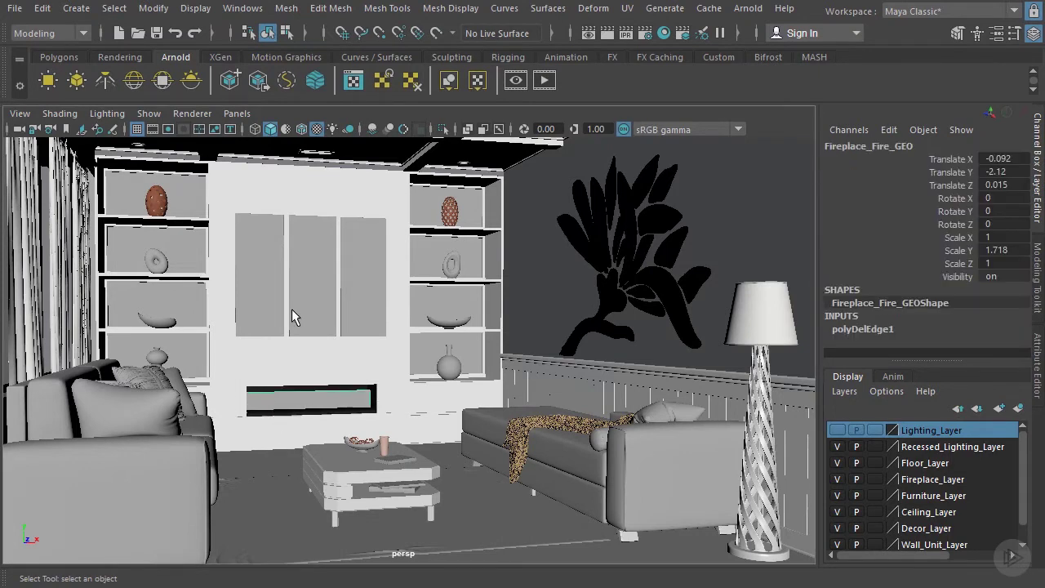
key(f)
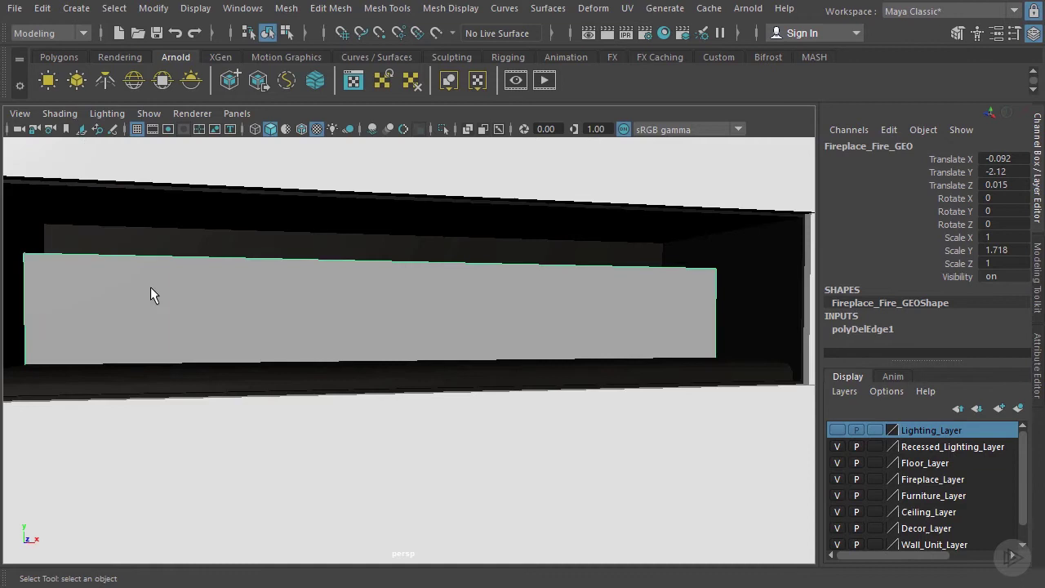
alt+drag(140, 305, 367, 324)
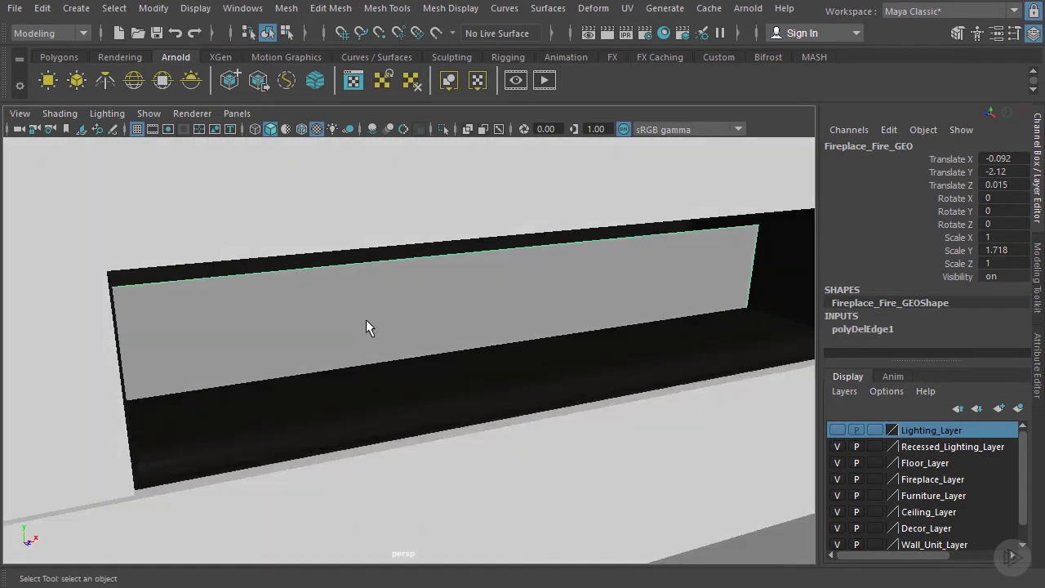
right_click(362, 301)
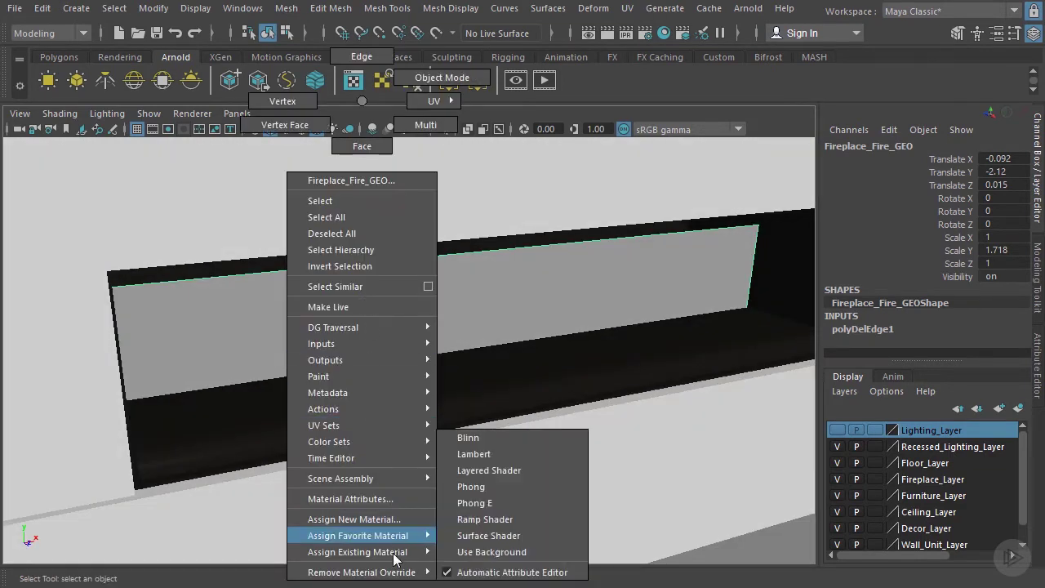
mouse_move(395, 552)
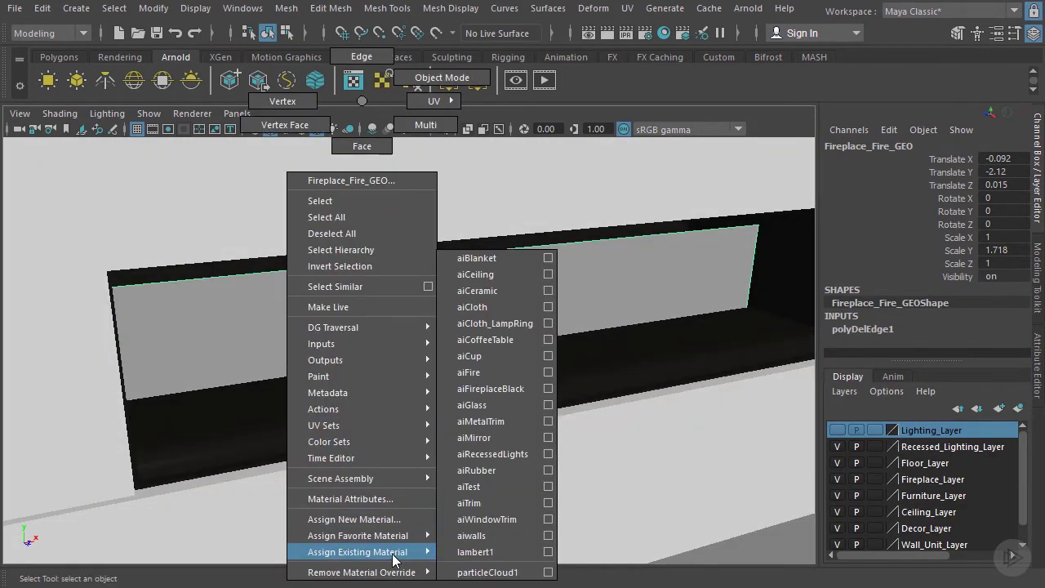
click(474, 372)
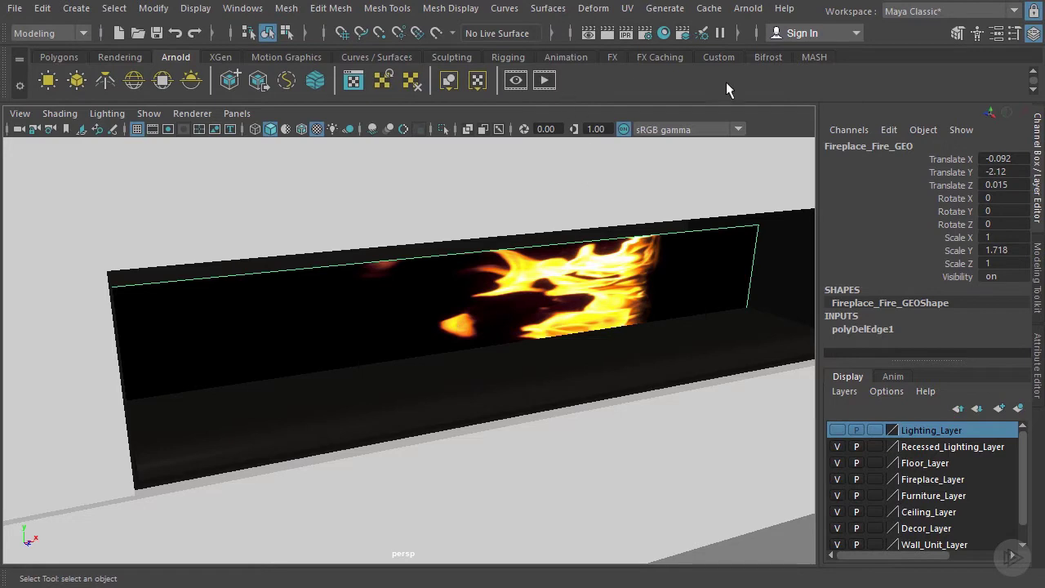
Open the UV Editor from the Polygons shelf and arrange it beside the 3D viewport.
click(54, 57)
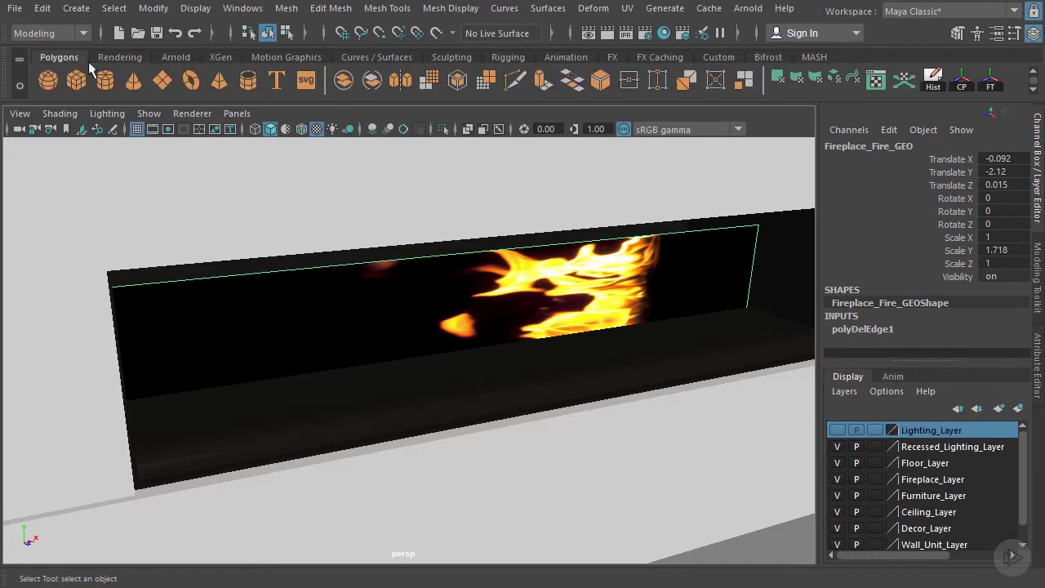
click(879, 85)
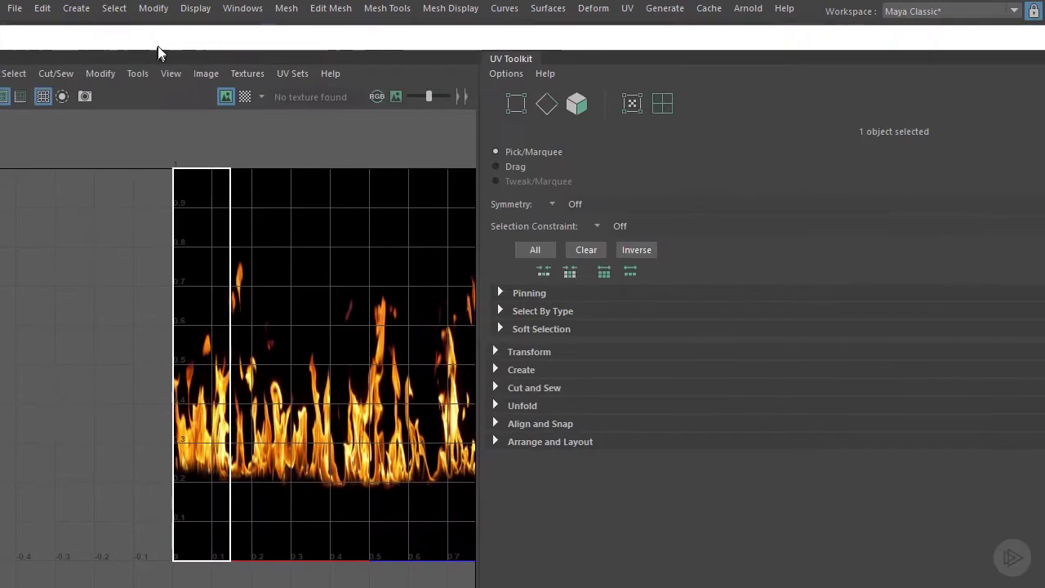
drag(158, 46, 105, 68)
drag(687, 195, 832, 172)
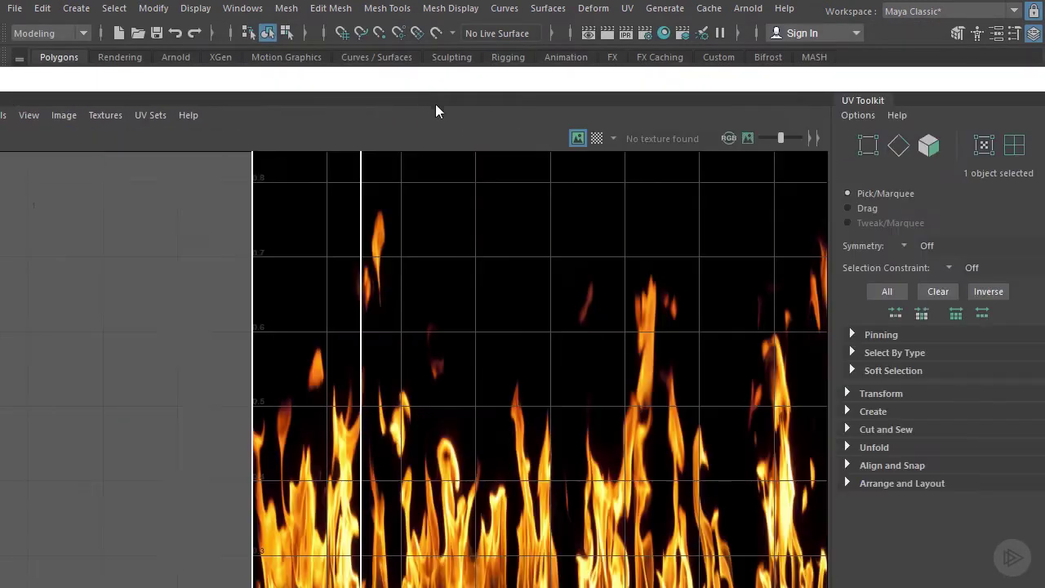
drag(278, 79, 231, 65)
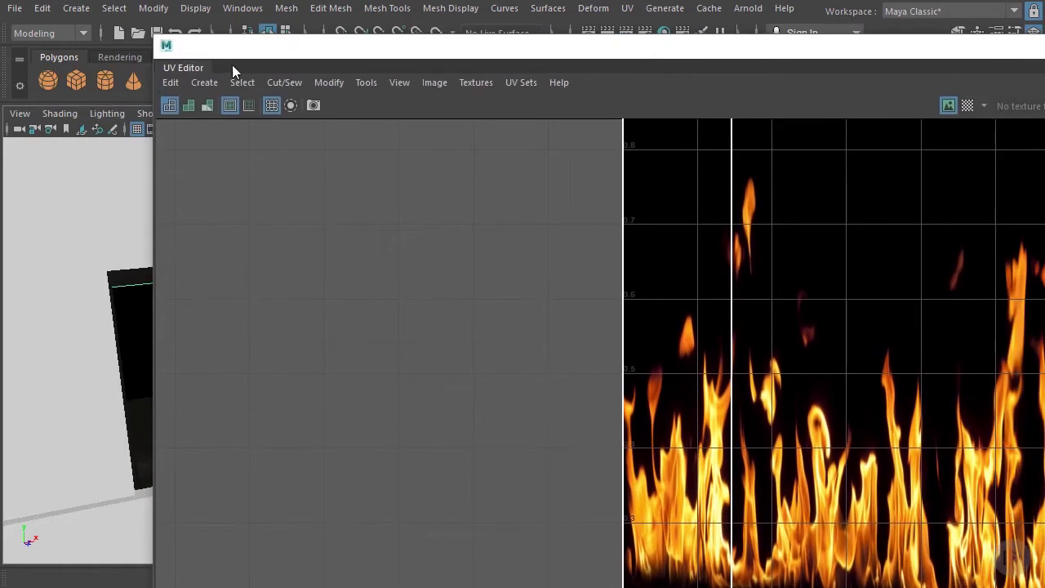
drag(151, 46, 291, 86)
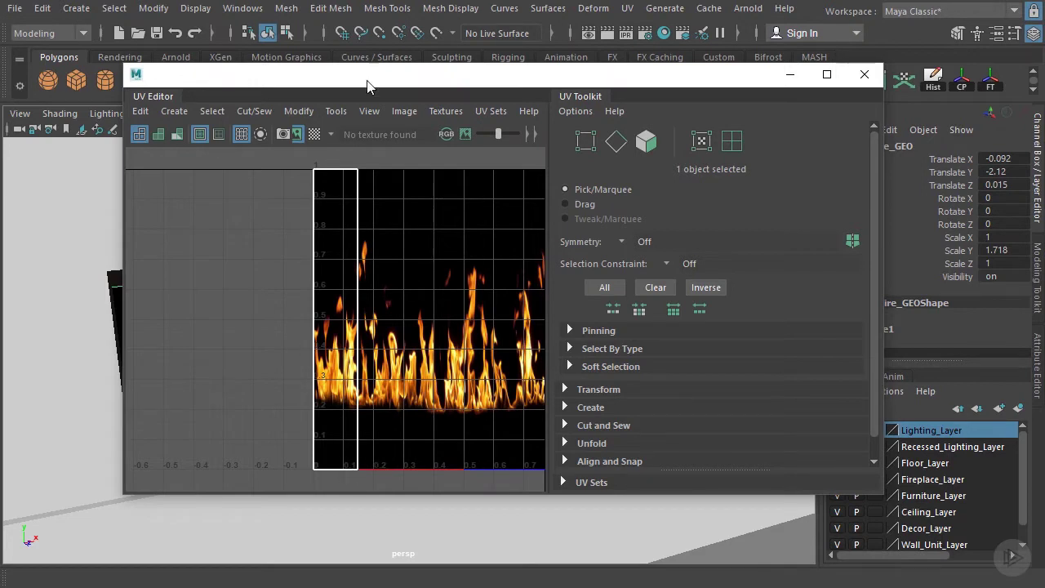
drag(368, 85, 319, 95)
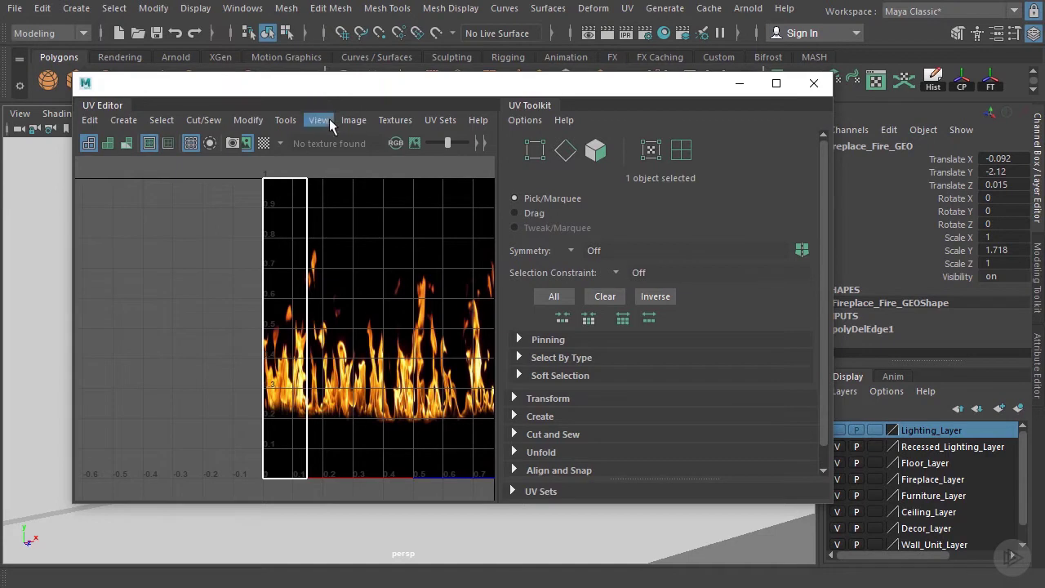
Apply Modify > Unitize to Fireplace_Fire_GEO's UVs in the UV Editor.
click(161, 120)
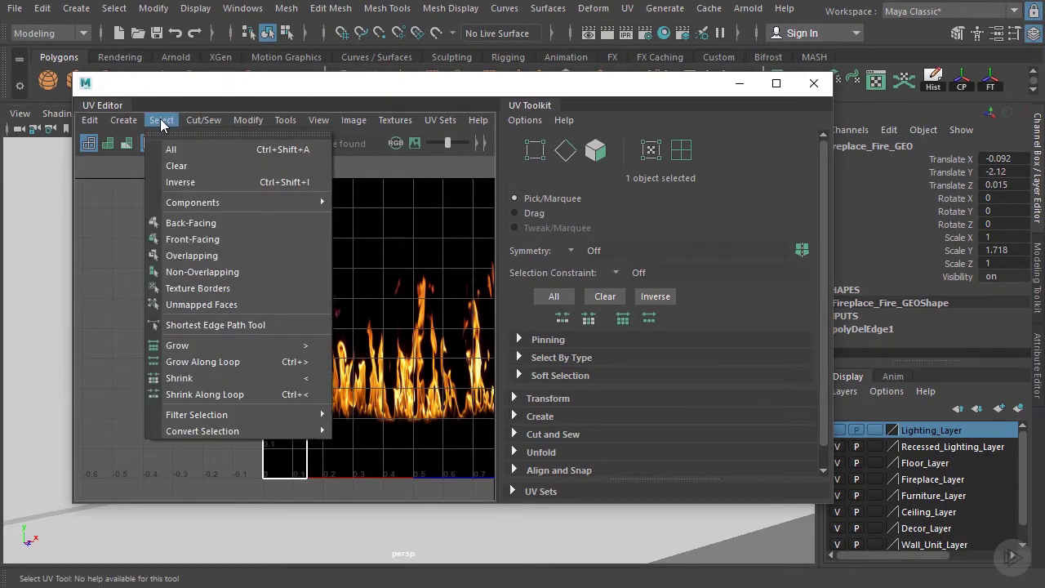
mouse_move(249, 120)
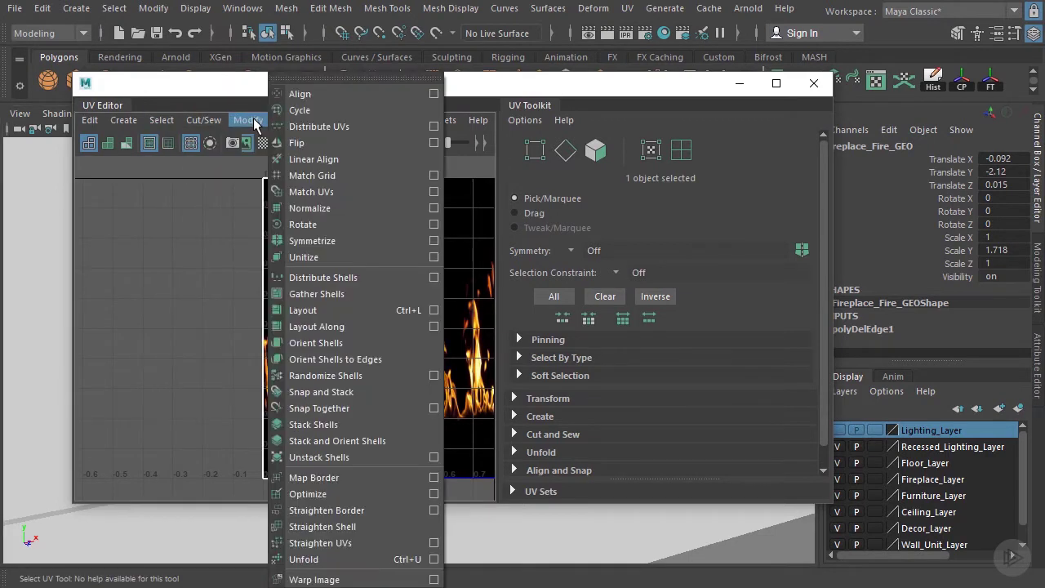
click(303, 257)
drag(636, 84, 0, 258)
drag(2, 183, 404, 106)
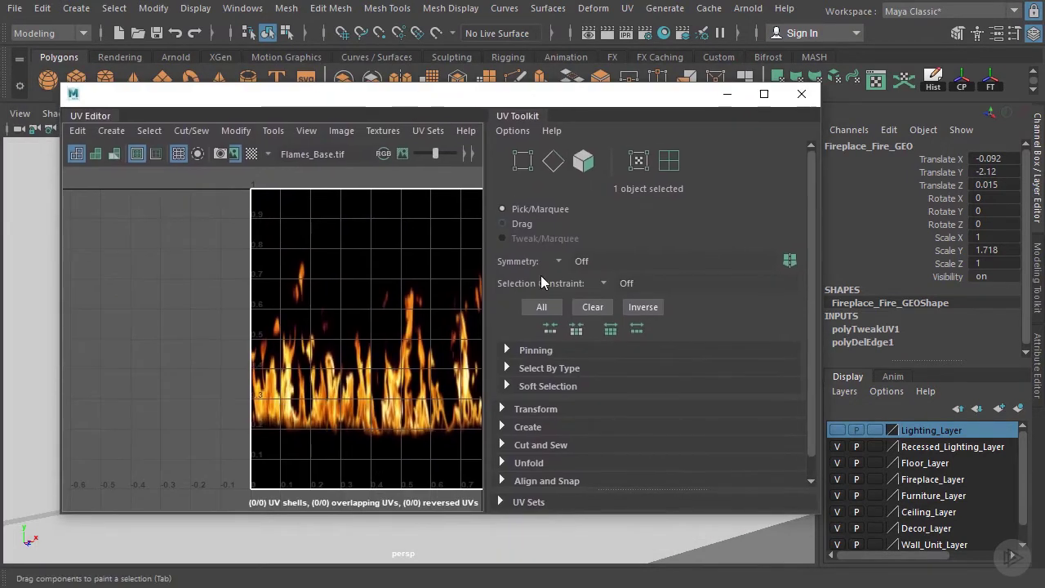
In UV mode, select all the fire plane's UVs and rotate them 90° counterclockwise.
click(504, 406)
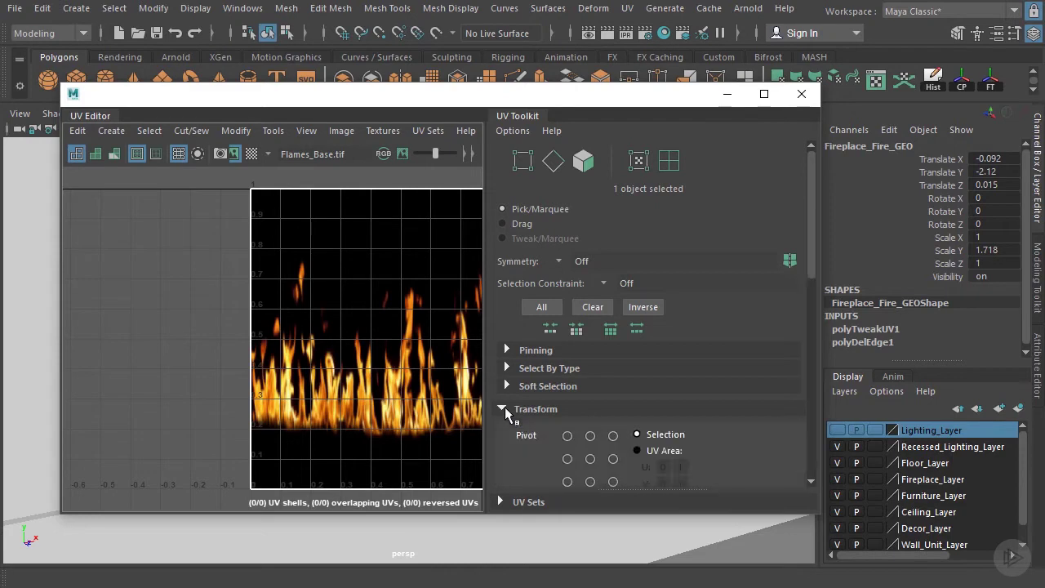
scroll(573, 398, down, 3)
scroll(564, 392, down, 5)
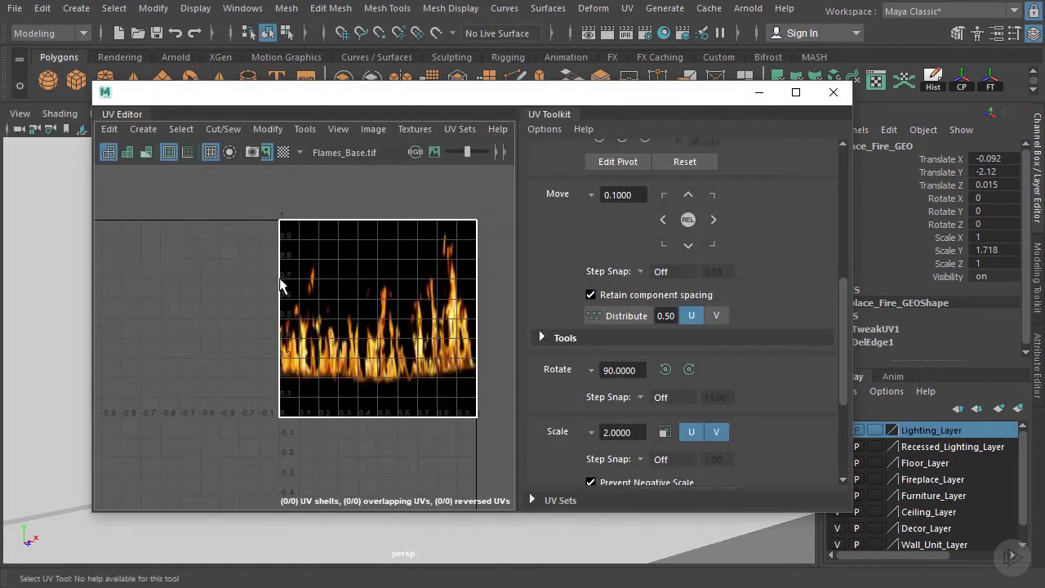
right_click(216, 270)
right_drag(216, 270, 282, 270)
drag(220, 198, 501, 453)
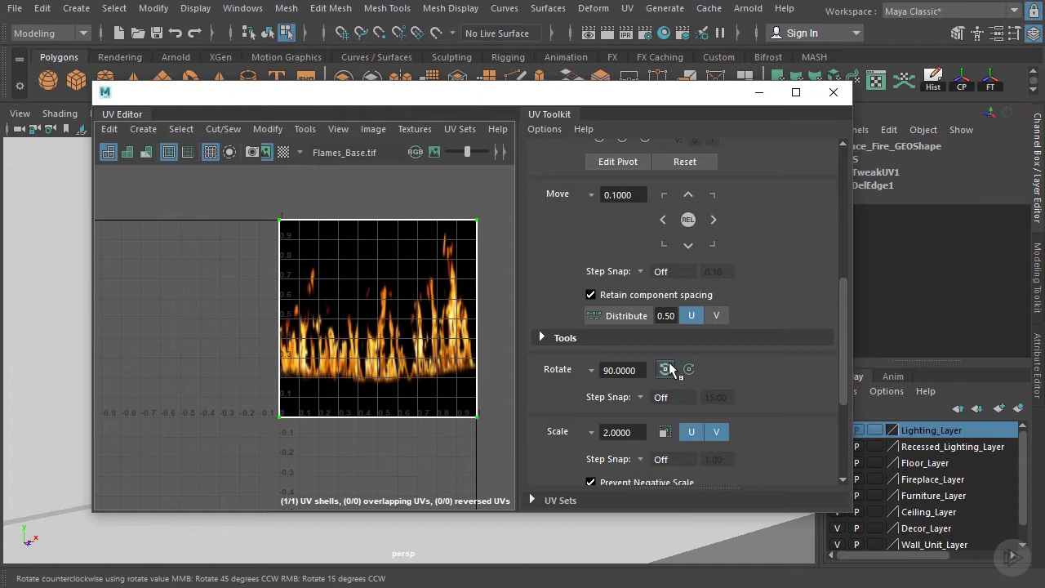
drag(564, 99, 426, 179)
click(581, 410)
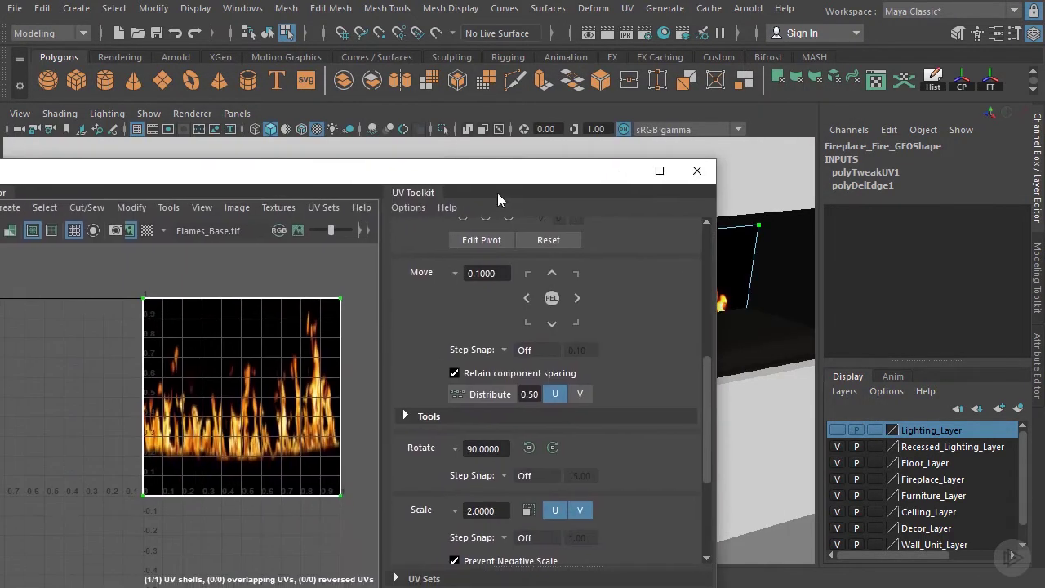
Close the UV Editor and move the whole fire plane up in Y.
click(696, 170)
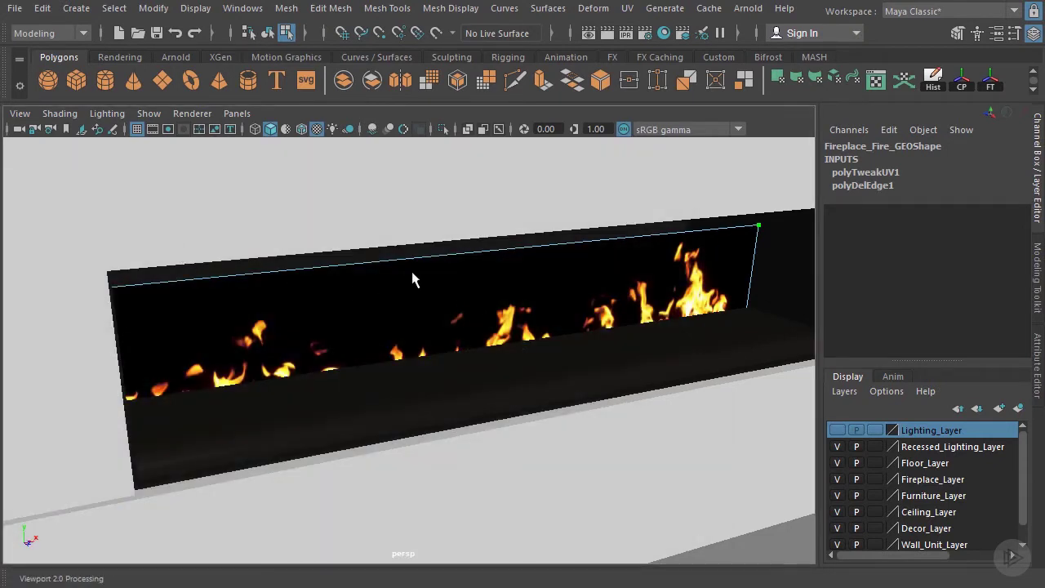
right_drag(412, 280, 435, 74)
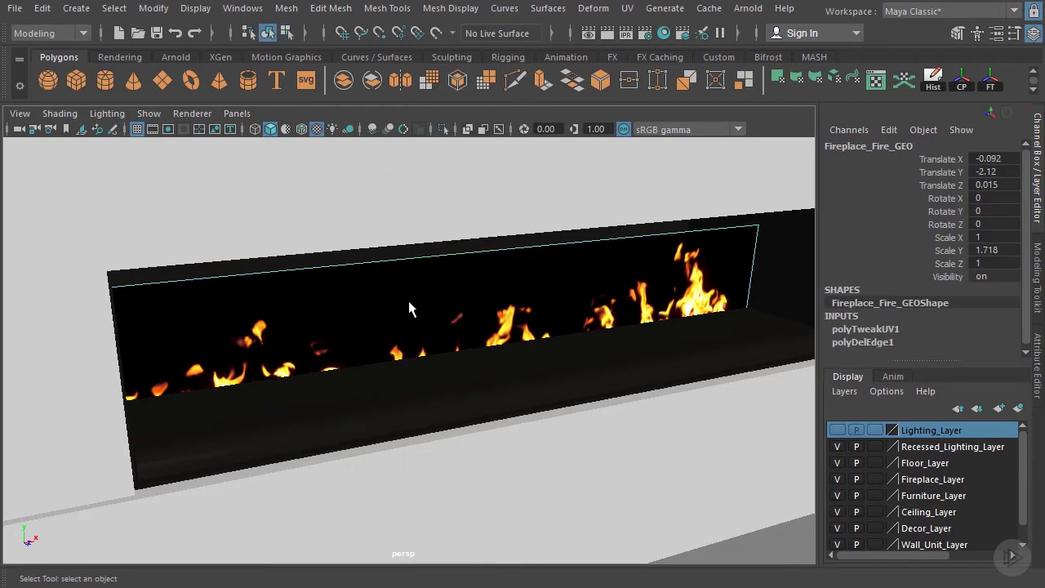
key(w)
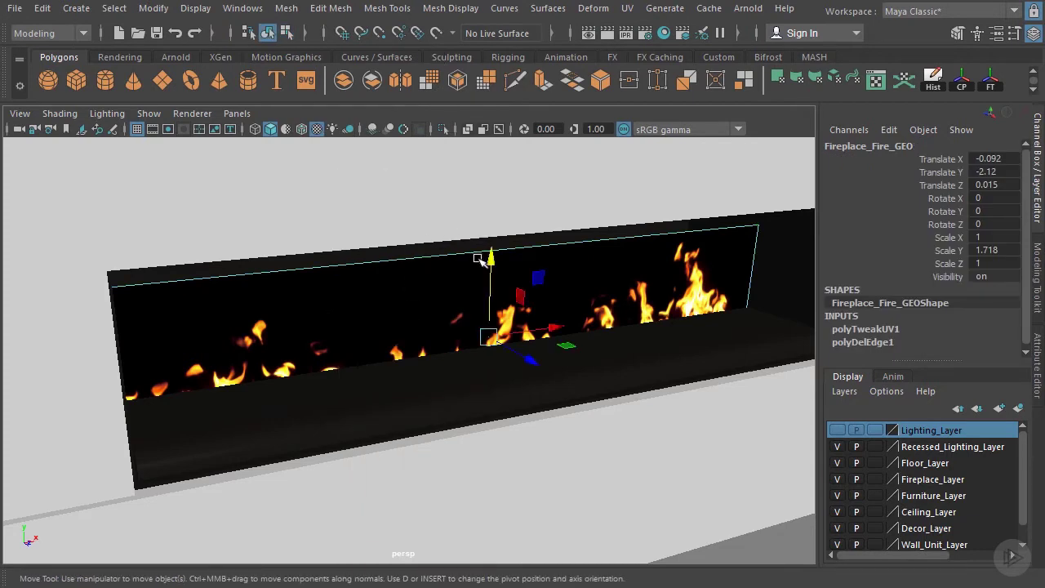
drag(489, 255, 490, 243)
alt+drag(579, 351, 523, 335)
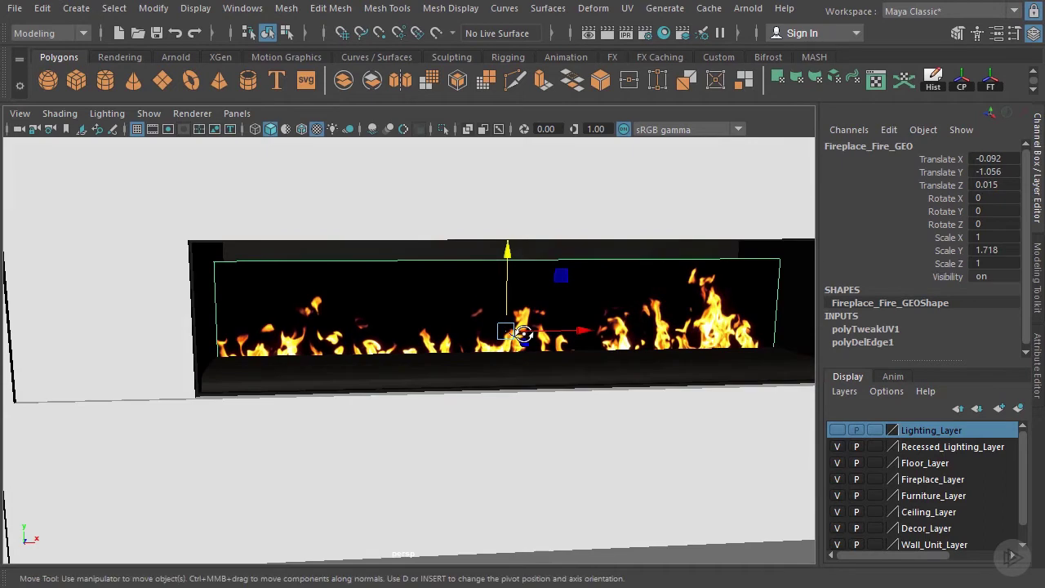
Scale the fire plane to Scale Y 1.36 and orbit to check it in the fireplace opening.
key(r)
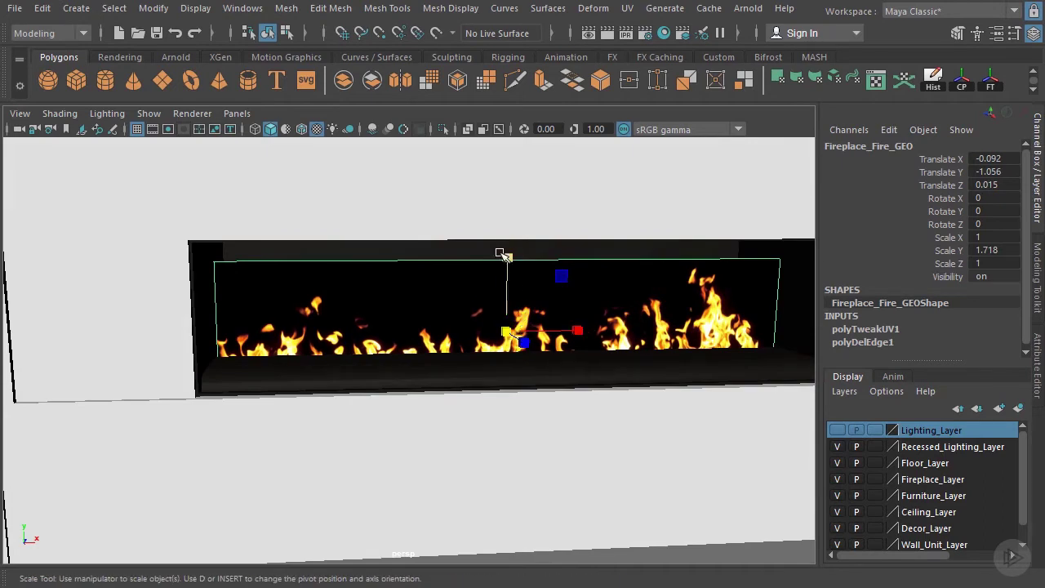
mouse_move(507, 260)
mouse_down()
mouse_move(509, 277)
mouse_move(507, 254)
mouse_up()
key(w)
alt+drag(566, 310, 541, 323)
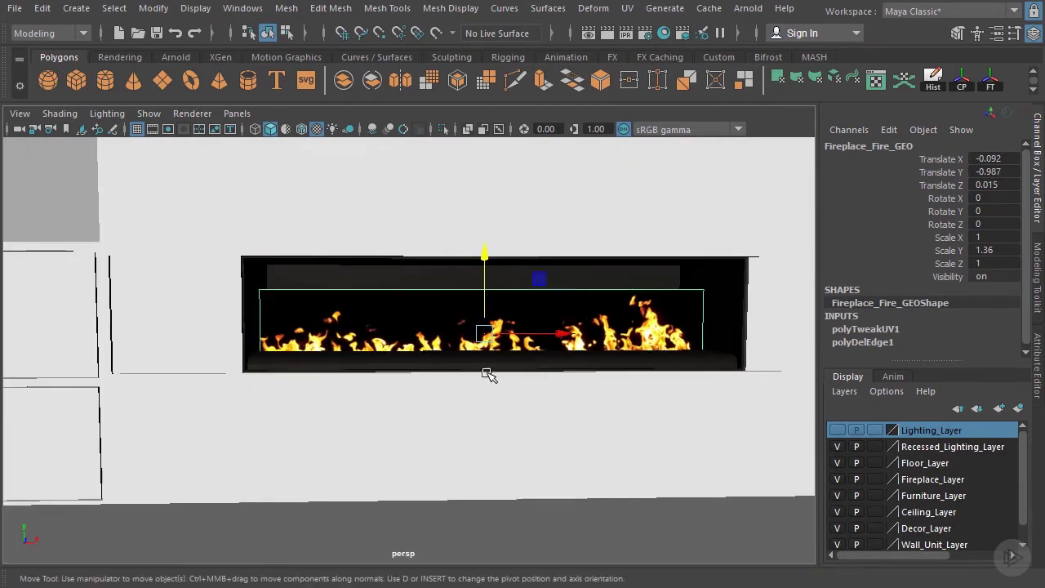
scroll(523, 363, down, 3)
alt+drag(522, 392, 484, 371)
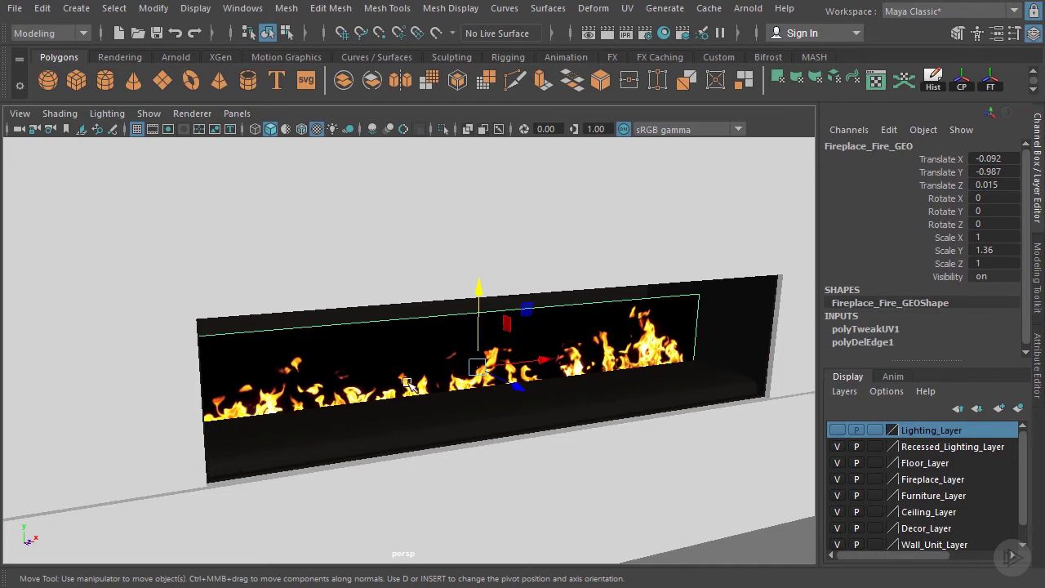
Uncheck Opaque in the Arnold section of Fireplace_Fire_GEOShape's attributes.
click(1039, 362)
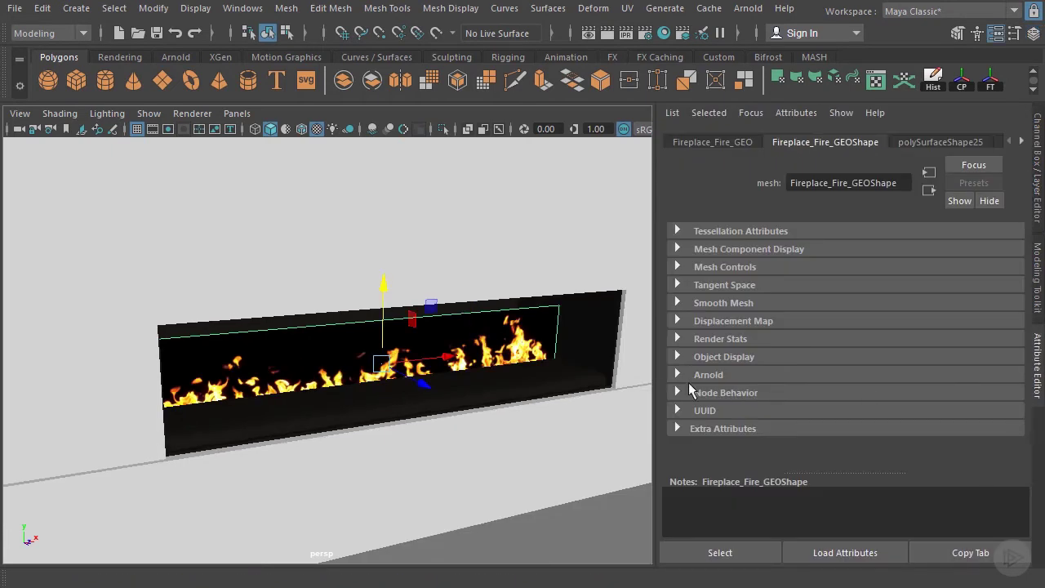
click(677, 374)
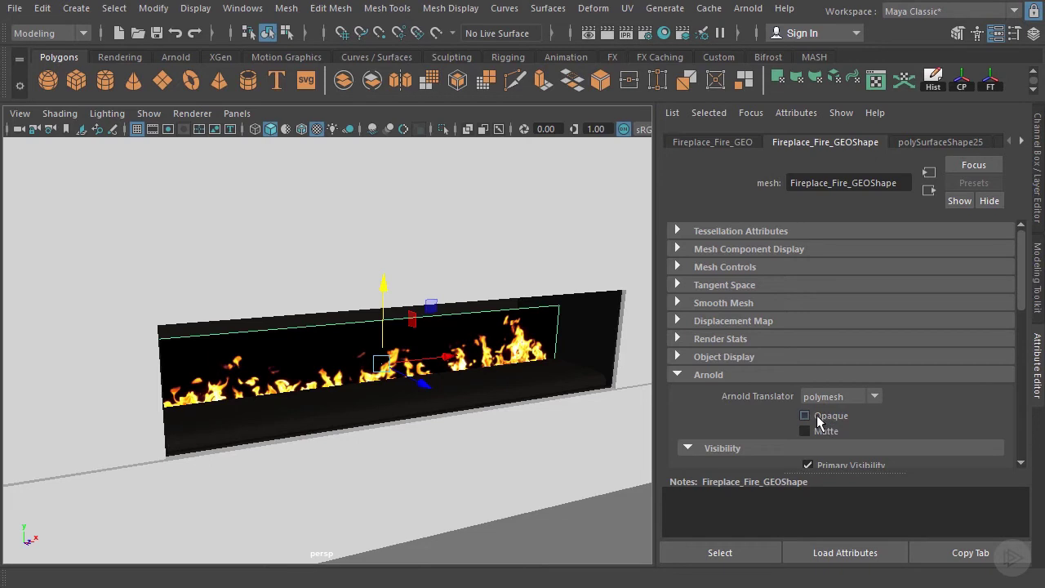
click(804, 417)
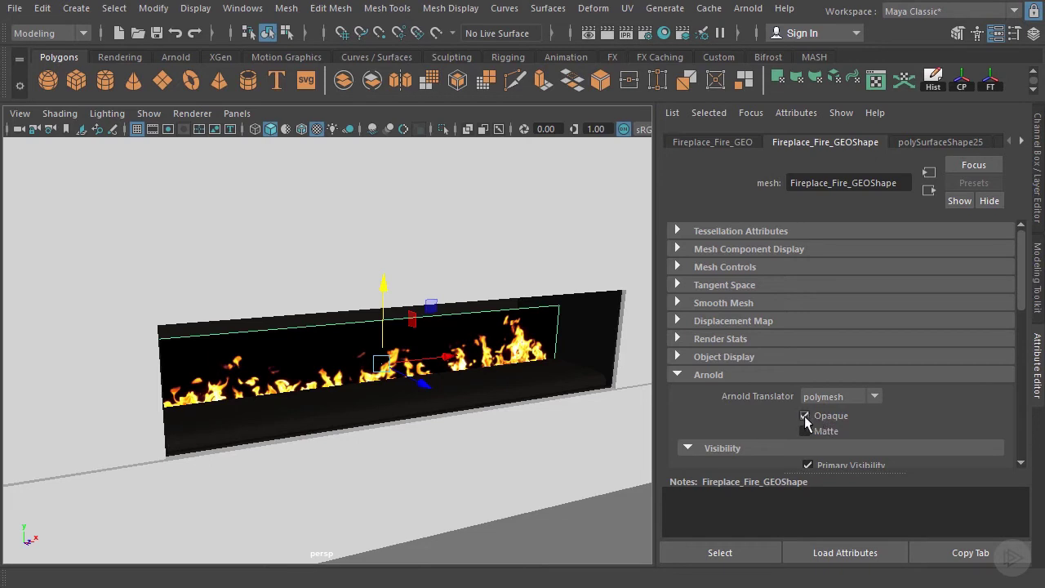